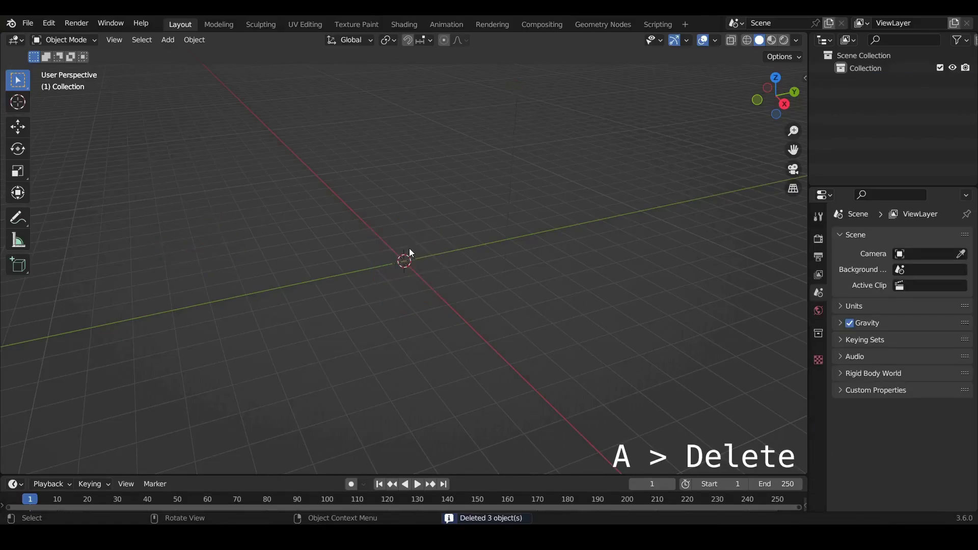
Add a cylinder mesh with 6 vertices at the origin
{"action": "key", "text": "shift+a"}
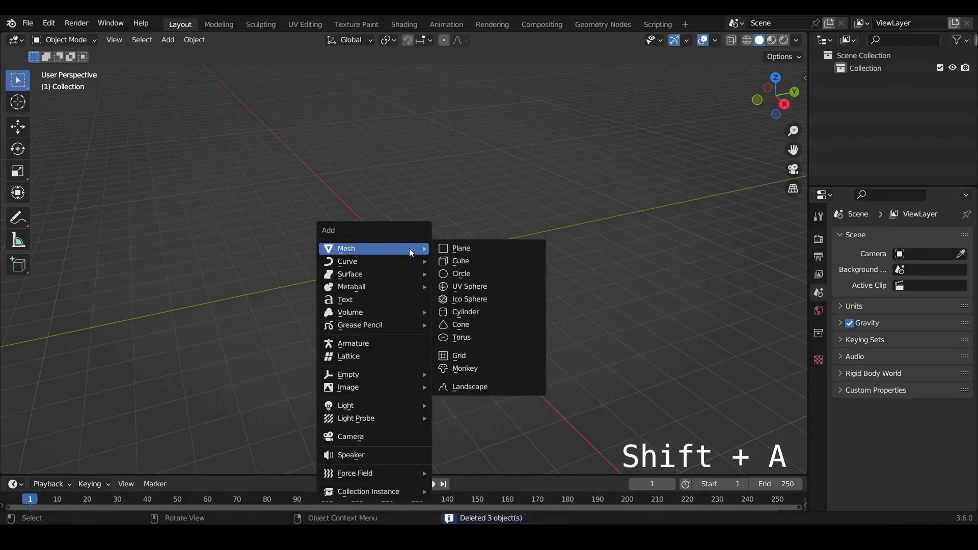
{"action": "left_click", "coordinate": [471, 313]}
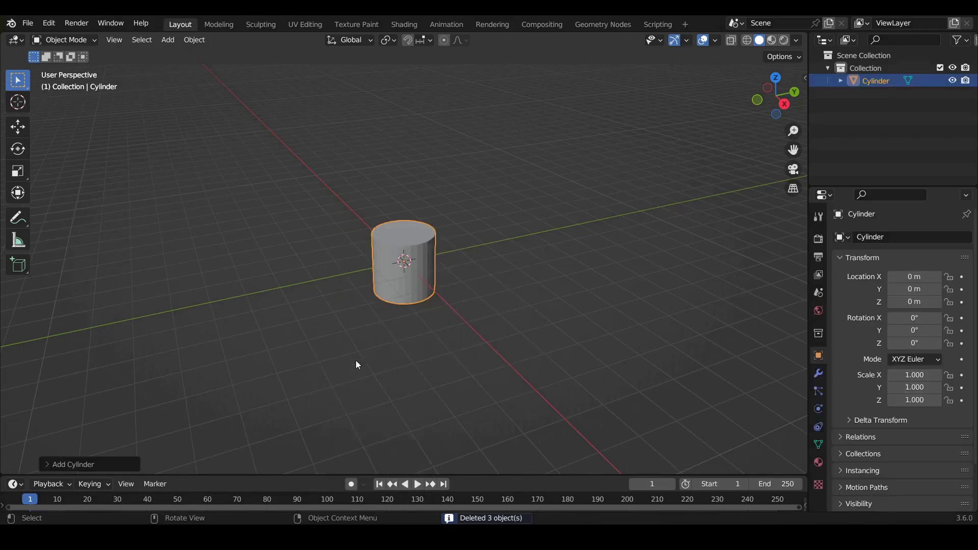
{"action": "left_click", "coordinate": [59, 466]}
{"action": "left_click", "coordinate": [162, 311]}
{"action": "type", "text": "6"}
{"action": "key", "text": "Return"}
Stretch the cylinder tall along Z, then scale it down uniformly into a thin rod
{"action": "key", "text": "s"}
{"action": "key", "text": "z"}
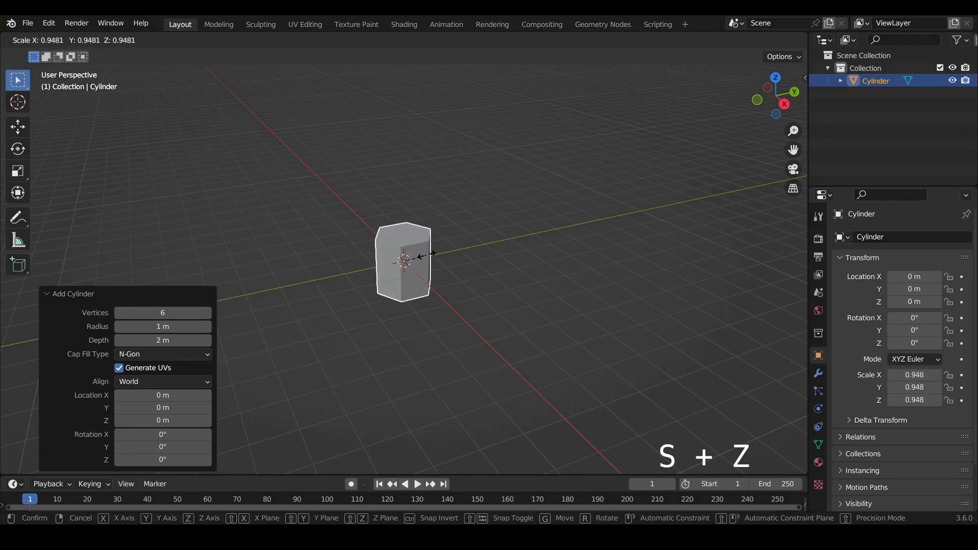
{"action": "key", "text": "z"}
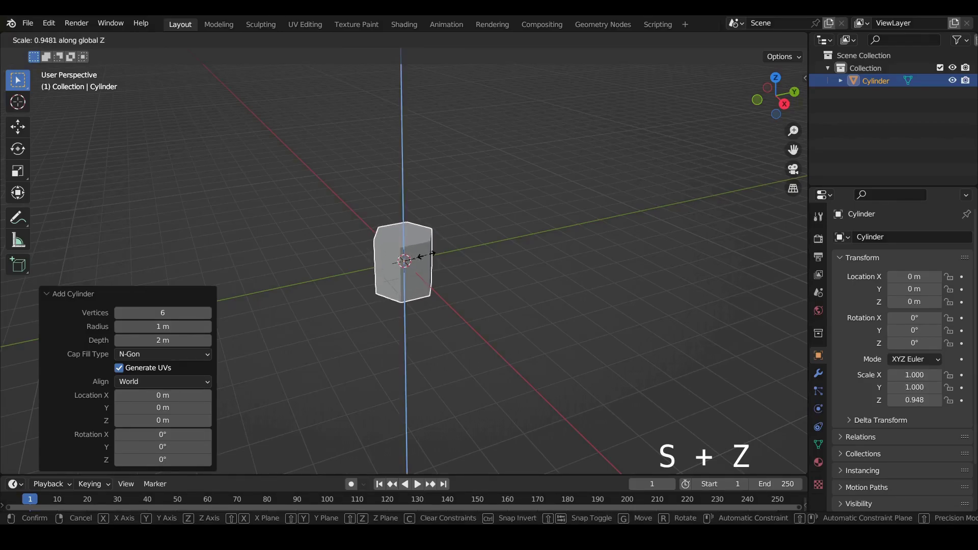
{"action": "left_click", "coordinate": [523, 241]}
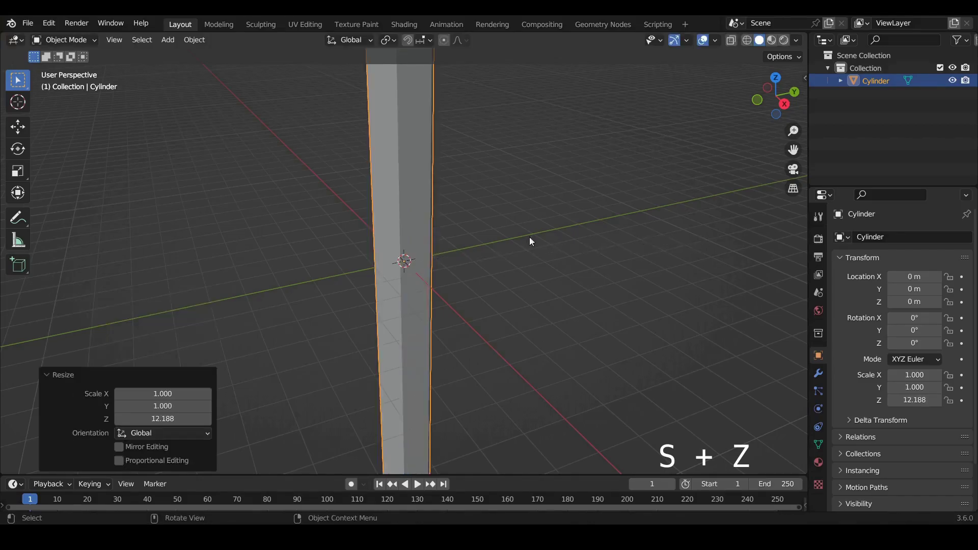
{"action": "key", "text": "s"}
{"action": "left_click", "coordinate": [452, 223]}
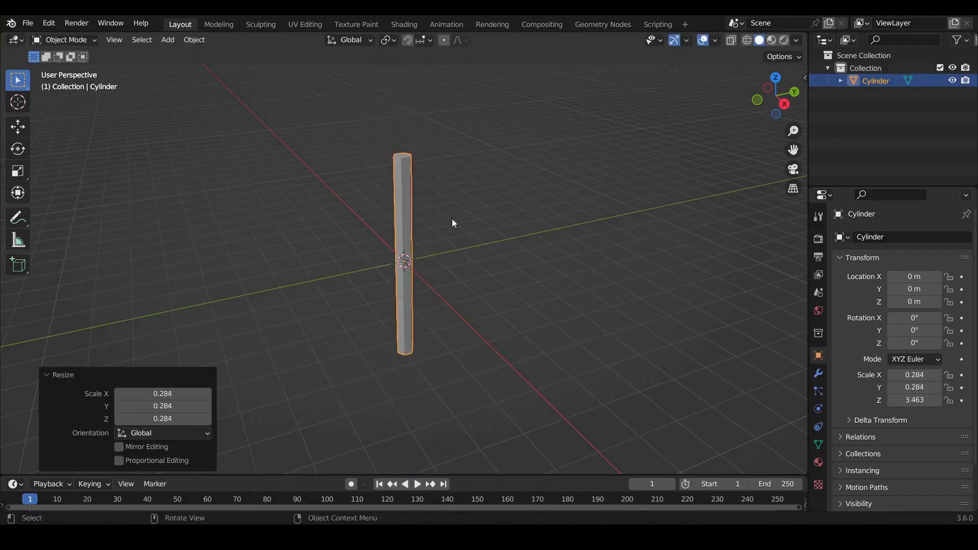
In Edit Mode, add two loop cuts near the top of the cylinder
{"action": "key", "text": "Tab"}
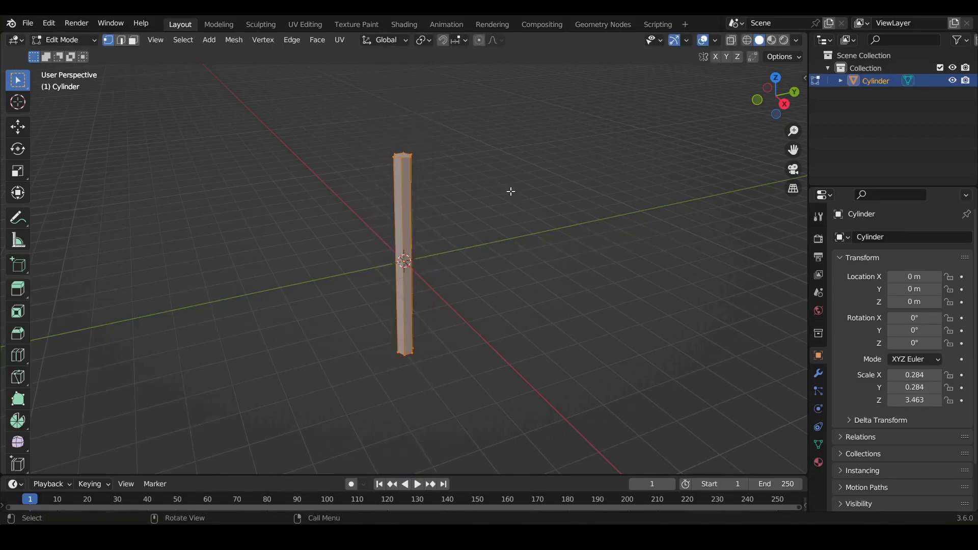
{"action": "key", "text": "ctrl+r"}
{"action": "key", "text": "ctrl"}
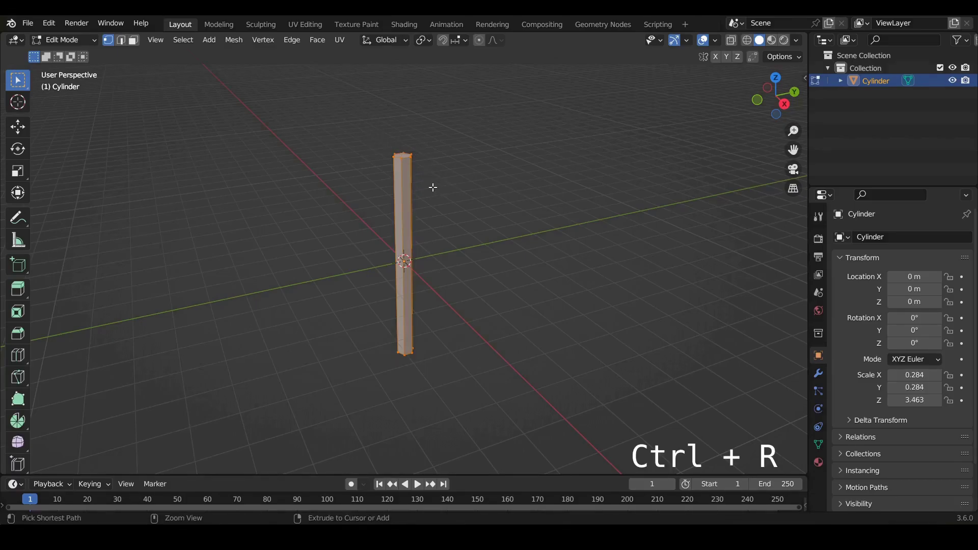
{"action": "left_click", "coordinate": [413, 230]}
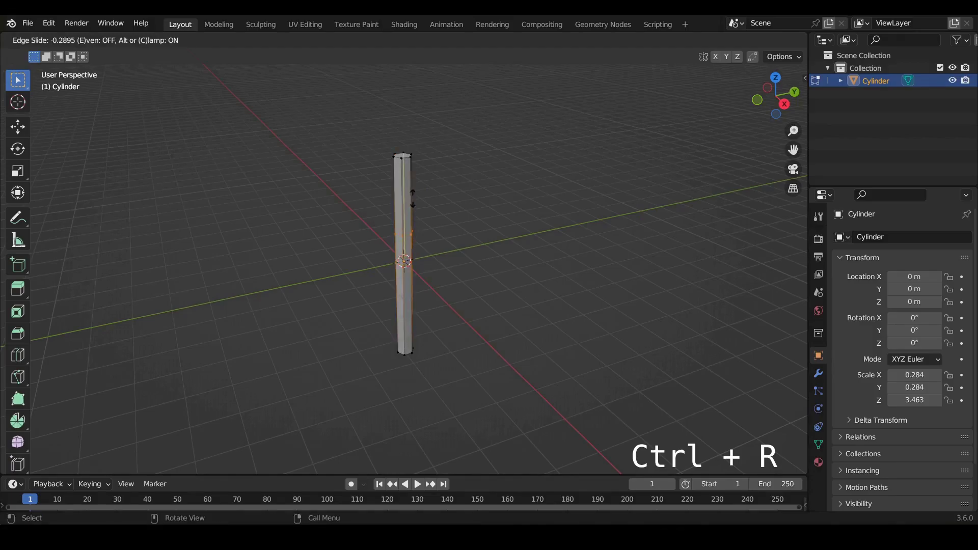
{"action": "left_click", "coordinate": [412, 163]}
{"action": "scroll", "coordinate": [411, 158], "scroll_direction": "up", "scroll_amount": 4}
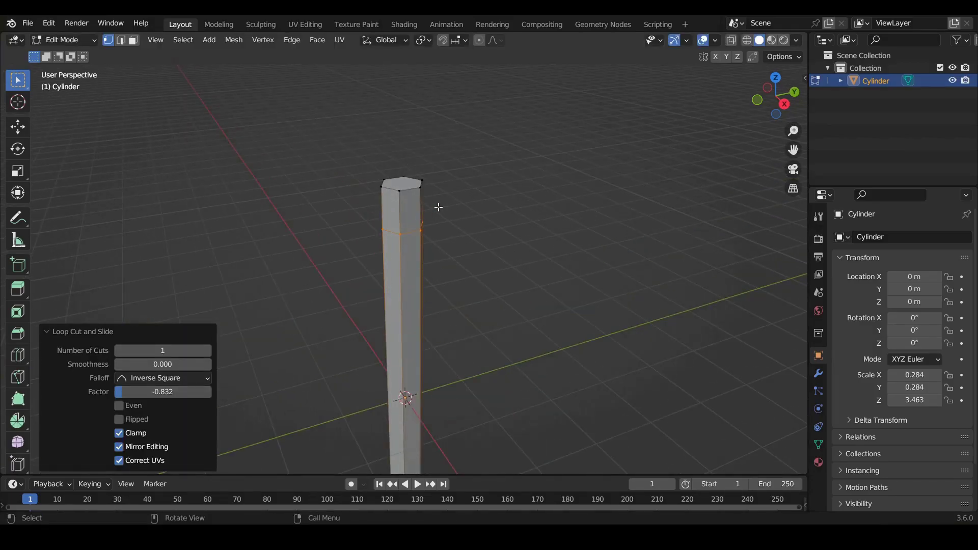
{"action": "key", "text": "ctrl+r"}
{"action": "left_click", "coordinate": [438, 207]}
Merge the top face at center and raise that point along Z into a sharp tip
{"action": "left_click", "coordinate": [133, 39]}
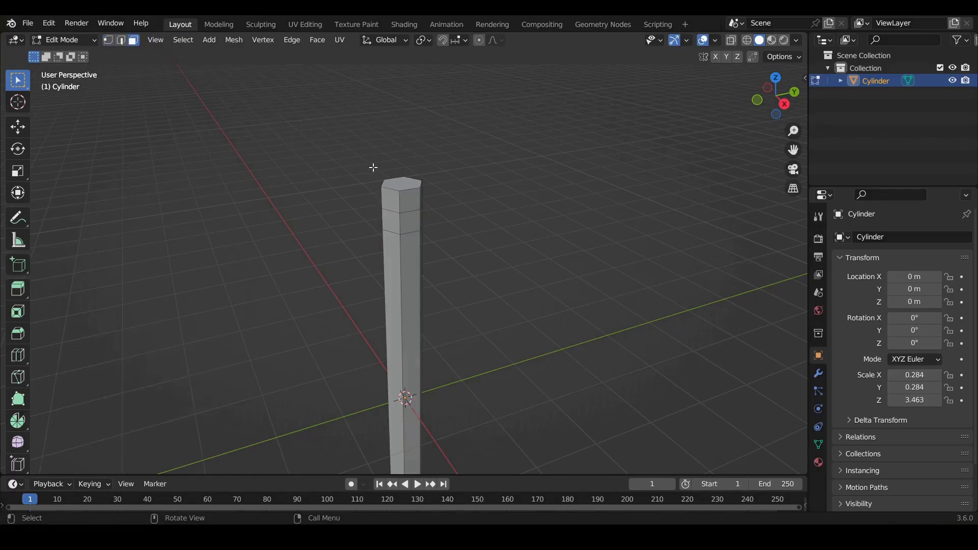
{"action": "left_click", "coordinate": [400, 185]}
{"action": "key", "text": "m"}
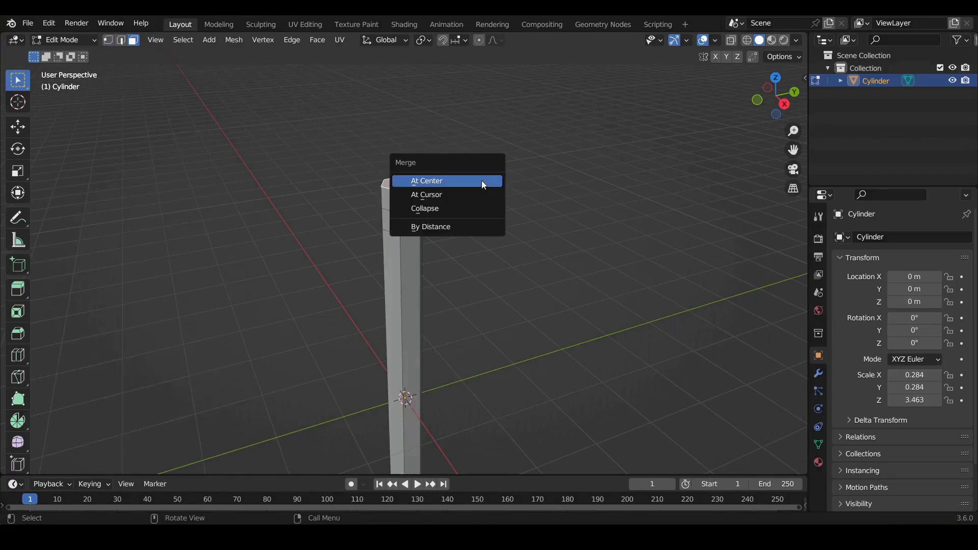
{"action": "left_click", "coordinate": [479, 180]}
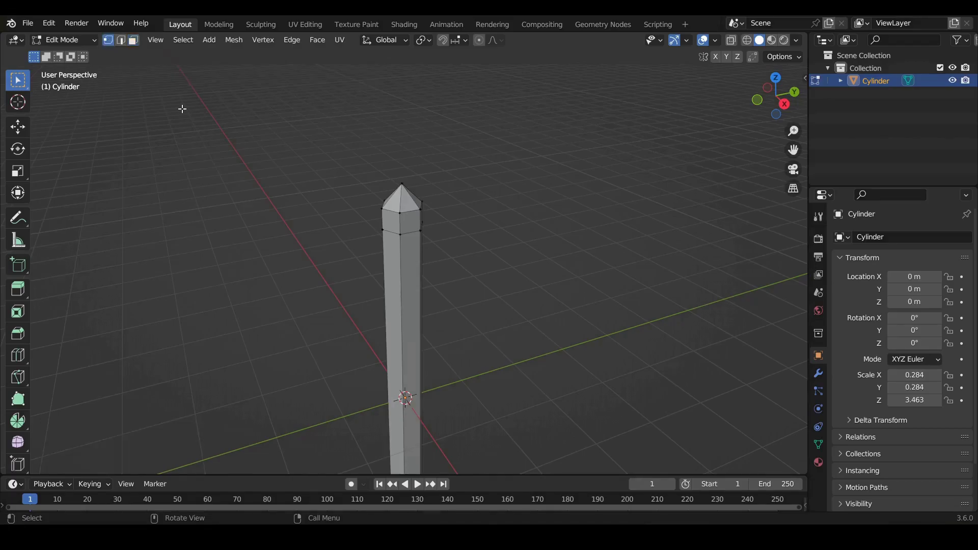
{"action": "key", "text": "g"}
{"action": "key", "text": "z"}
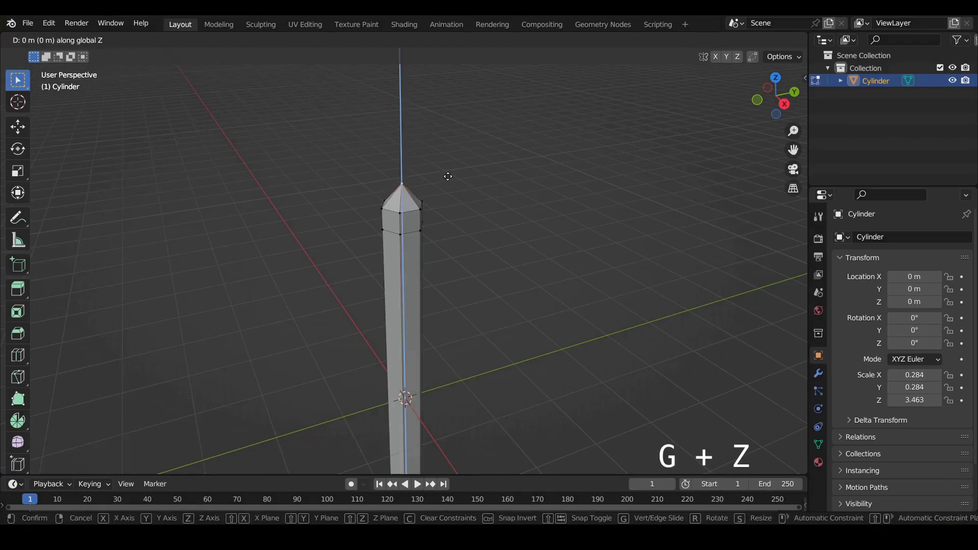
{"action": "left_click", "coordinate": [443, 120]}
{"action": "left_click", "coordinate": [121, 41]}
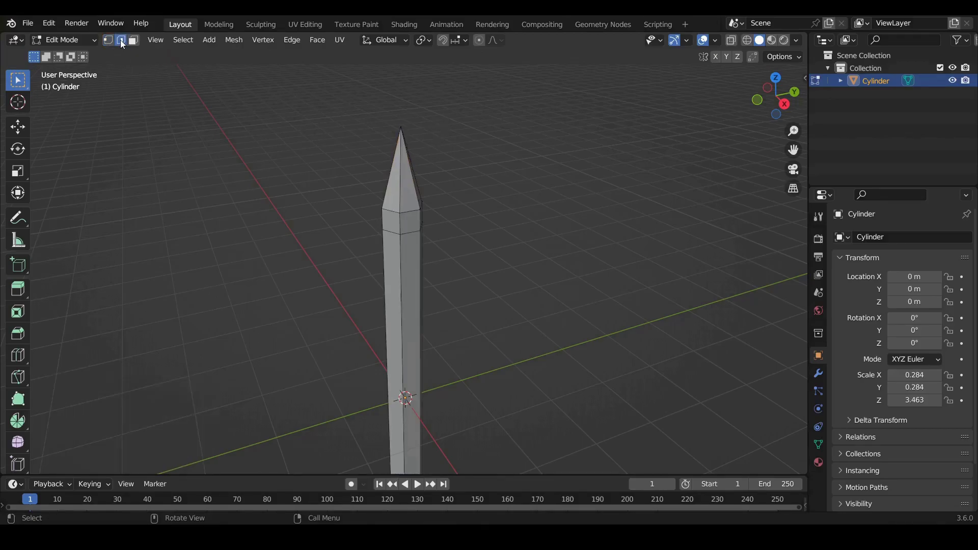
Raise the edge ring at the tip's base along Z and scale it down for a narrower taper
{"action": "scroll", "coordinate": [395, 207], "scroll_direction": "up", "scroll_amount": 3}
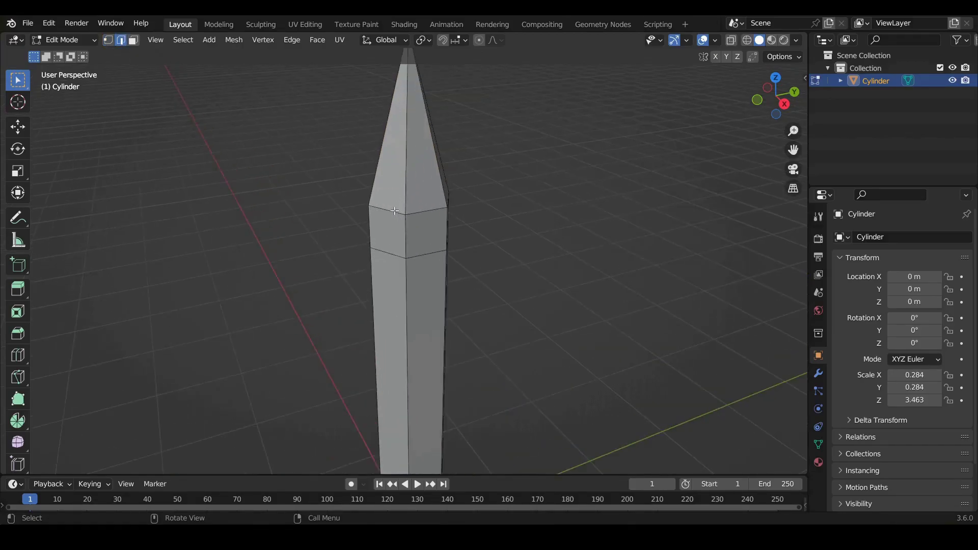
{"action": "scroll", "coordinate": [410, 193], "scroll_direction": "up", "scroll_amount": 2}
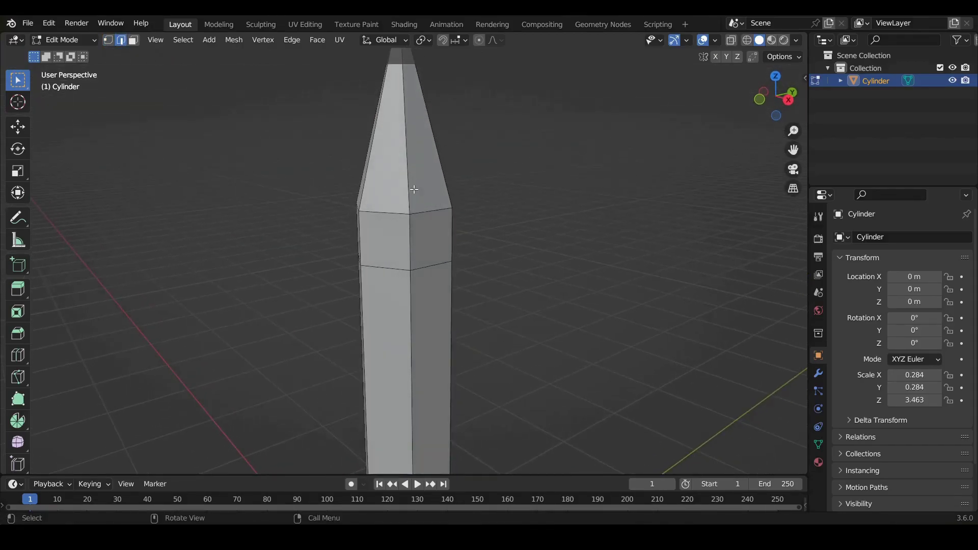
{"action": "left_click", "coordinate": [391, 212], "text": "alt"}
{"action": "mouse_move", "coordinate": [390, 212]}
{"action": "middle_mouse_down"}
{"action": "mouse_move", "coordinate": [703, 208]}
{"action": "mouse_move", "coordinate": [541, 197]}
{"action": "mouse_move", "coordinate": [509, 214]}
{"action": "middle_mouse_up"}
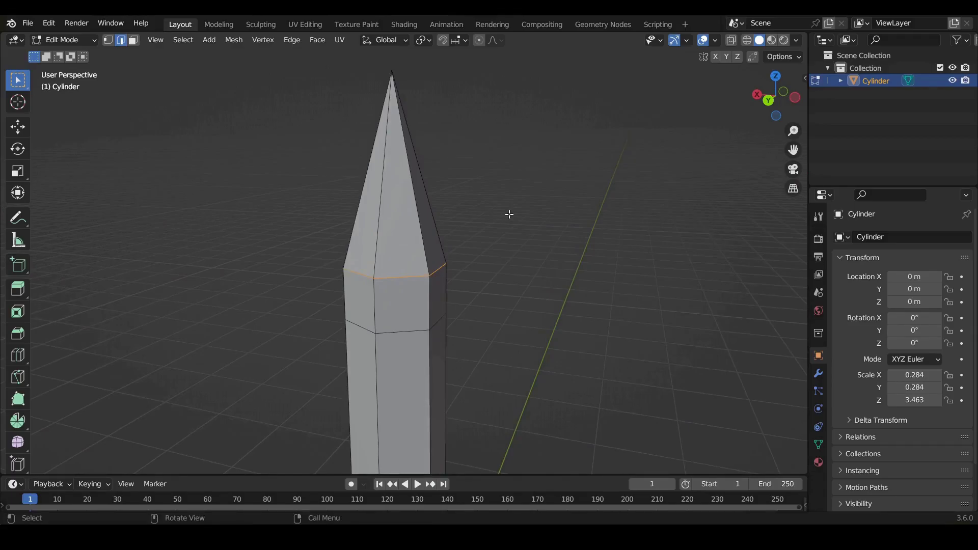
{"action": "key", "text": "g"}
{"action": "key", "text": "z"}
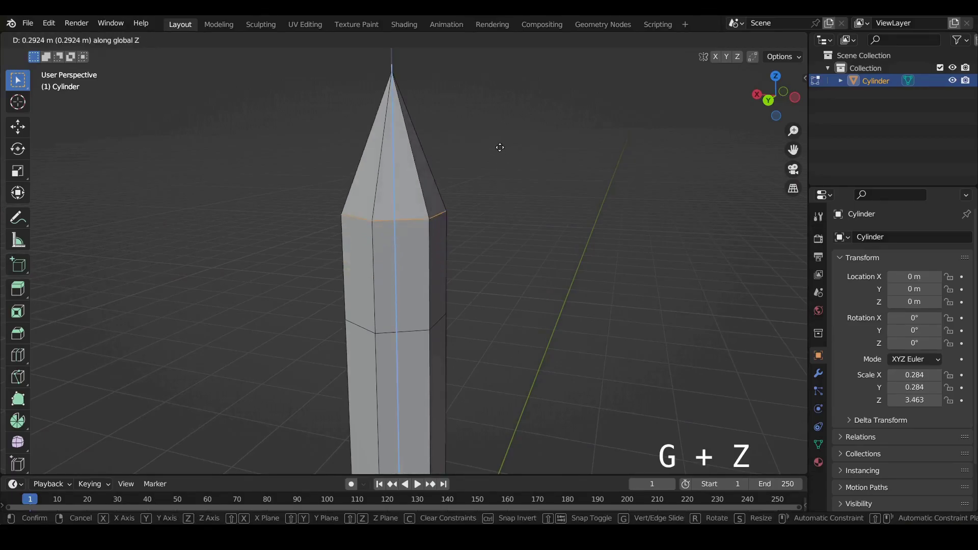
{"action": "left_click", "coordinate": [499, 99]}
{"action": "key", "text": "s"}
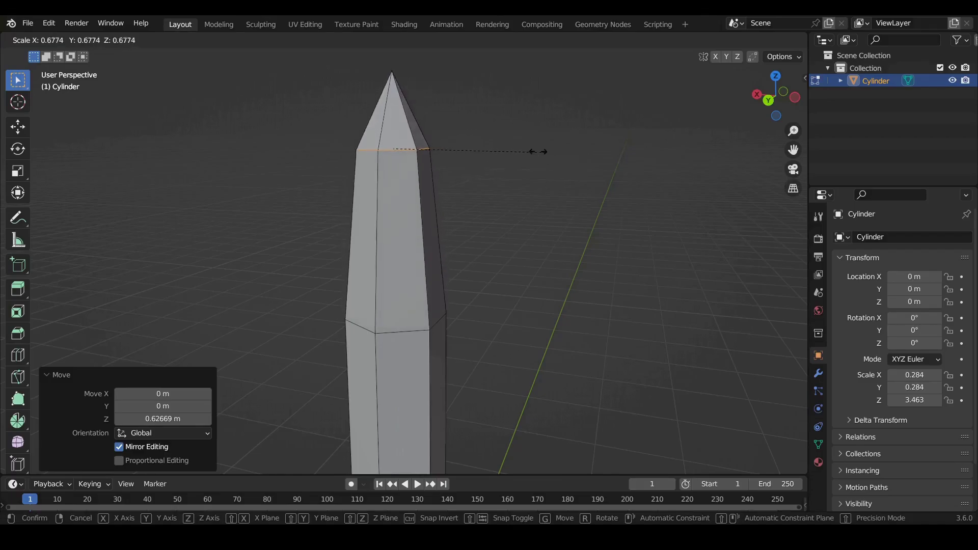
{"action": "left_click", "coordinate": [458, 149]}
{"action": "scroll", "coordinate": [409, 215], "scroll_direction": "down", "scroll_amount": 3}
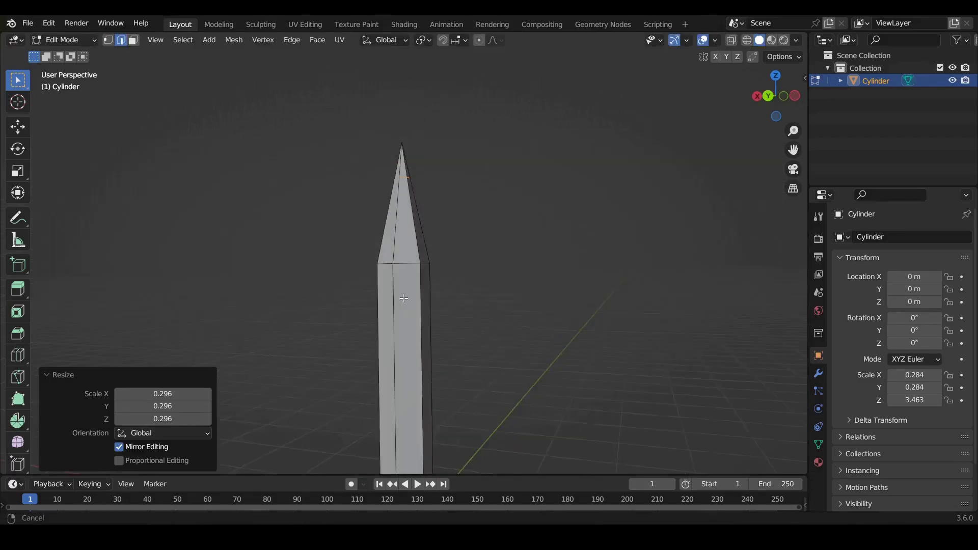
{"action": "scroll", "coordinate": [409, 215], "scroll_direction": "up", "scroll_amount": 4}
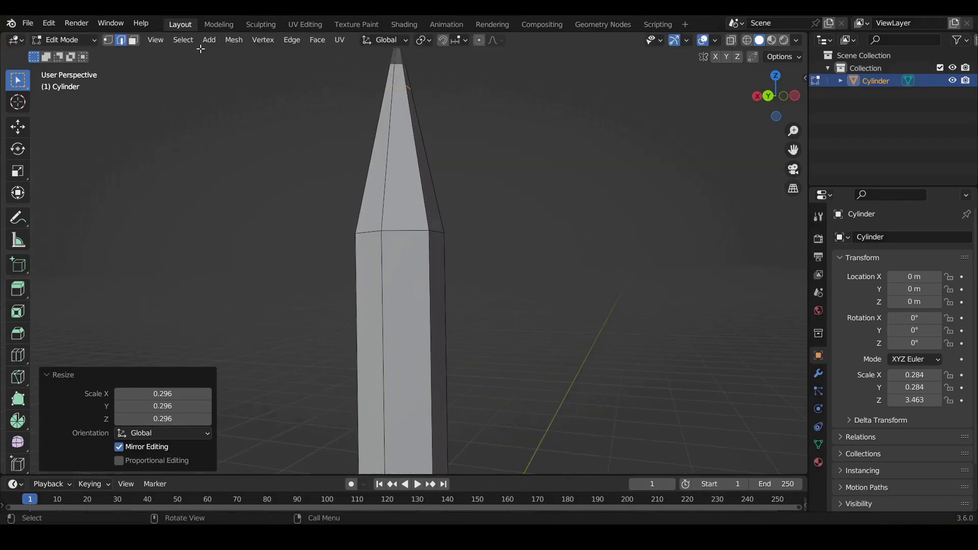
Add a loop cut around the pencil body just below the tip
{"action": "key", "text": "ctrl+r"}
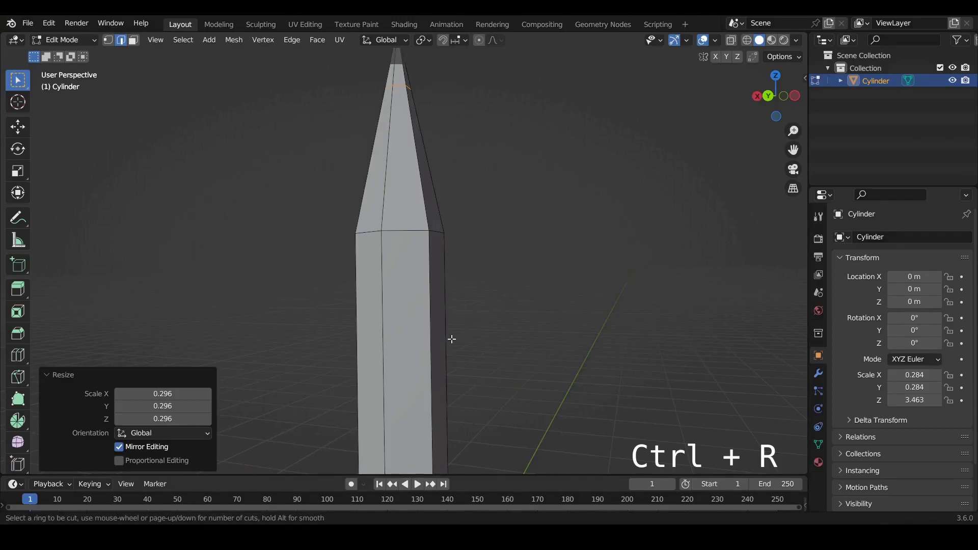
{"action": "left_click", "coordinate": [451, 235]}
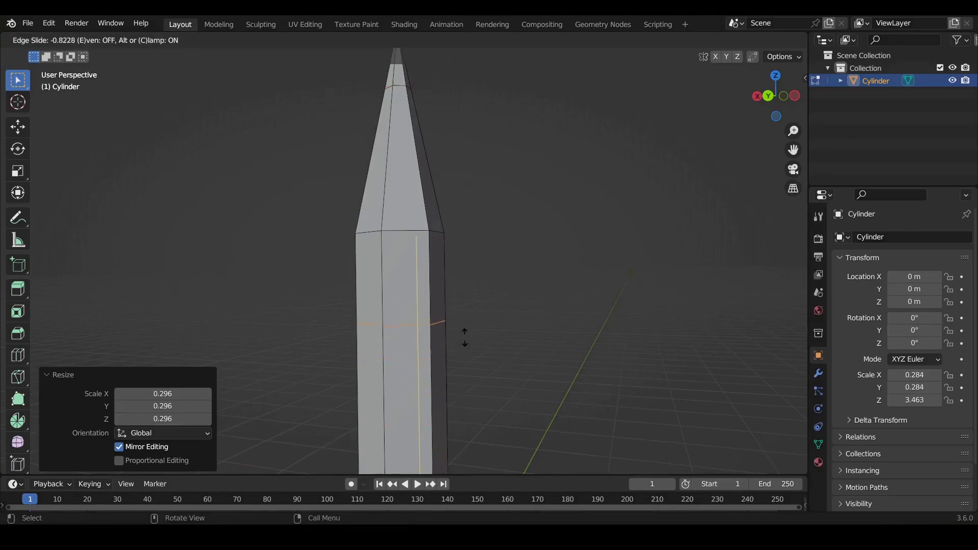
{"action": "left_click", "coordinate": [468, 311]}
Subdivide the edge ring at the base of the tip
{"action": "left_click", "coordinate": [402, 211], "text": "alt"}
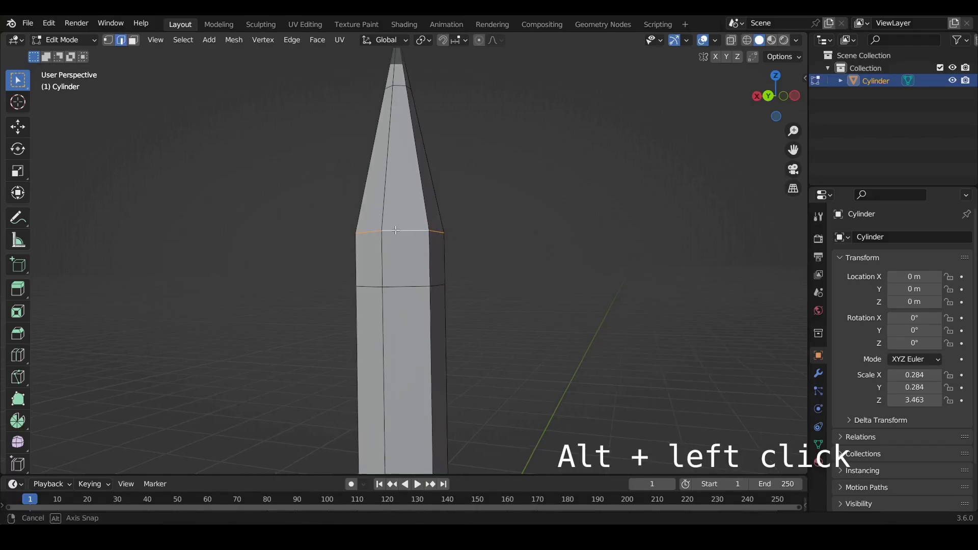
{"action": "middle_click_drag", "start_coordinate": [434, 230], "coordinate": [427, 243]}
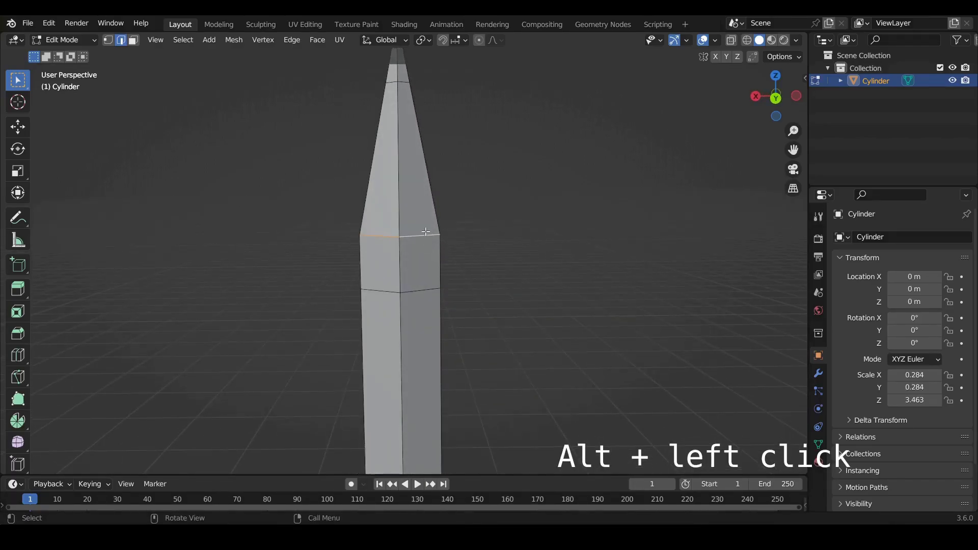
{"action": "right_click", "coordinate": [421, 237]}
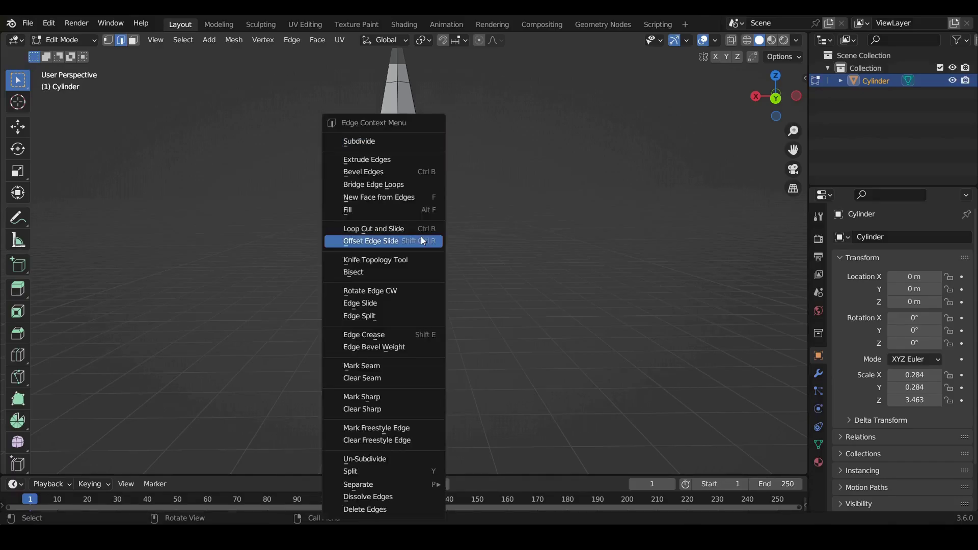
{"action": "left_click", "coordinate": [379, 141]}
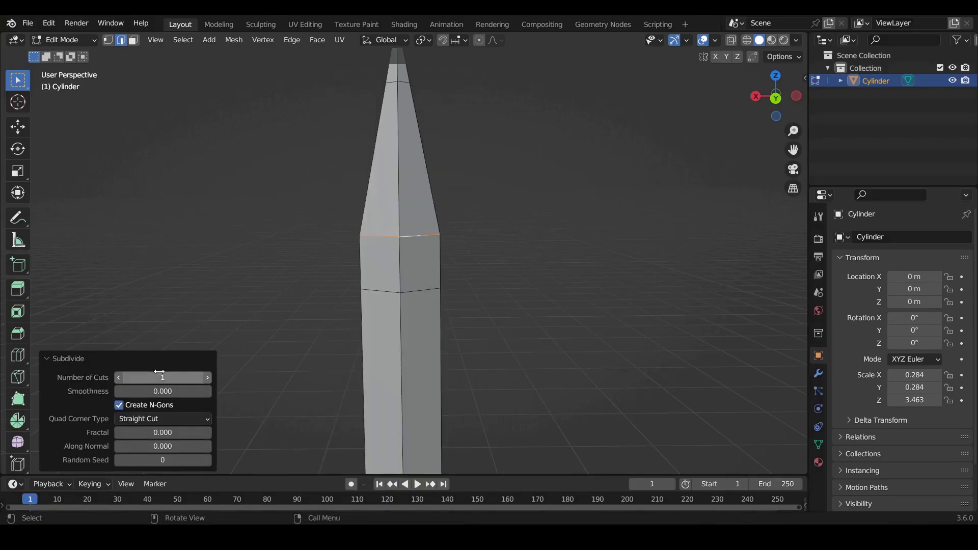
Select the ring of body faces just below the tip and triangulate them
{"action": "left_click", "coordinate": [134, 45]}
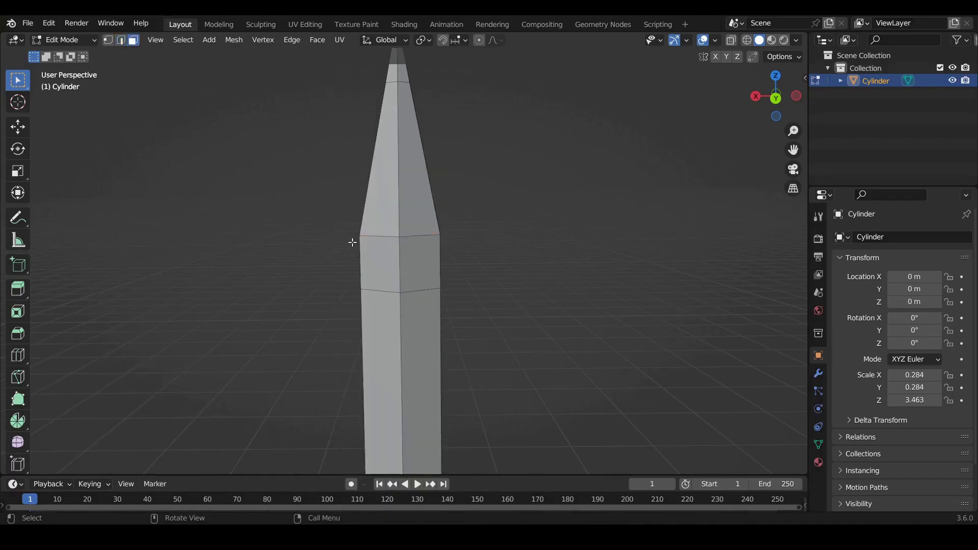
{"action": "left_click", "coordinate": [431, 263], "text": "shift"}
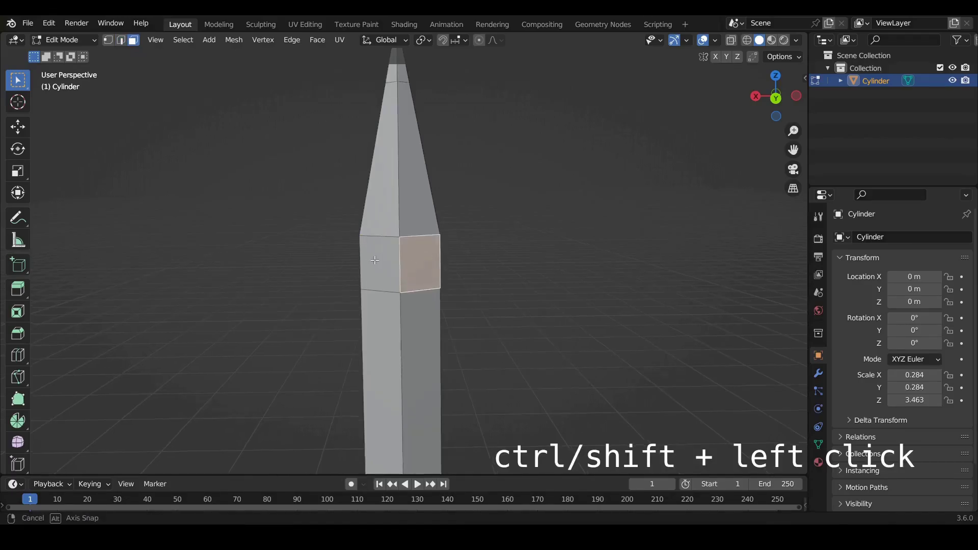
{"action": "middle_click_drag", "start_coordinate": [369, 260], "coordinate": [499, 258]}
{"action": "left_click", "coordinate": [348, 268], "text": "ctrl"}
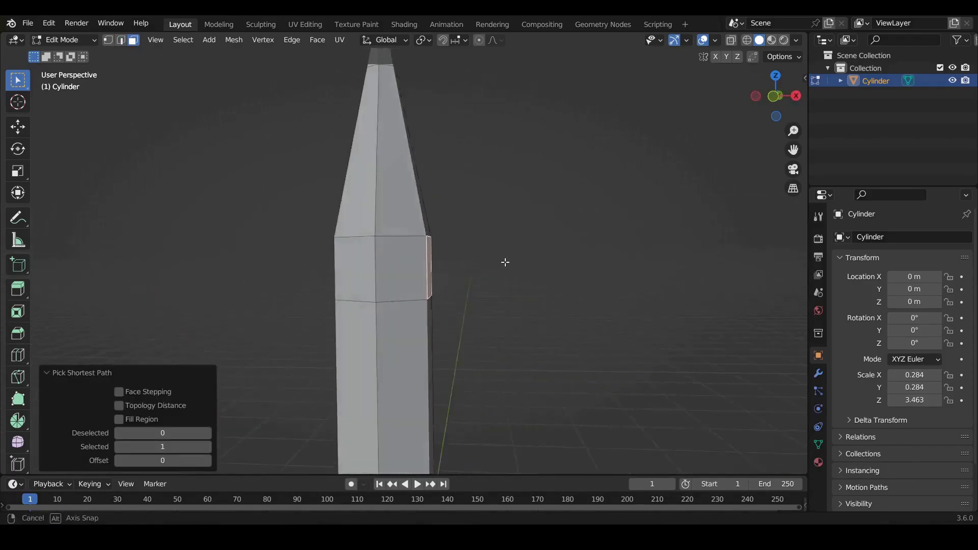
{"action": "middle_click_drag", "start_coordinate": [348, 268], "coordinate": [356, 265]}
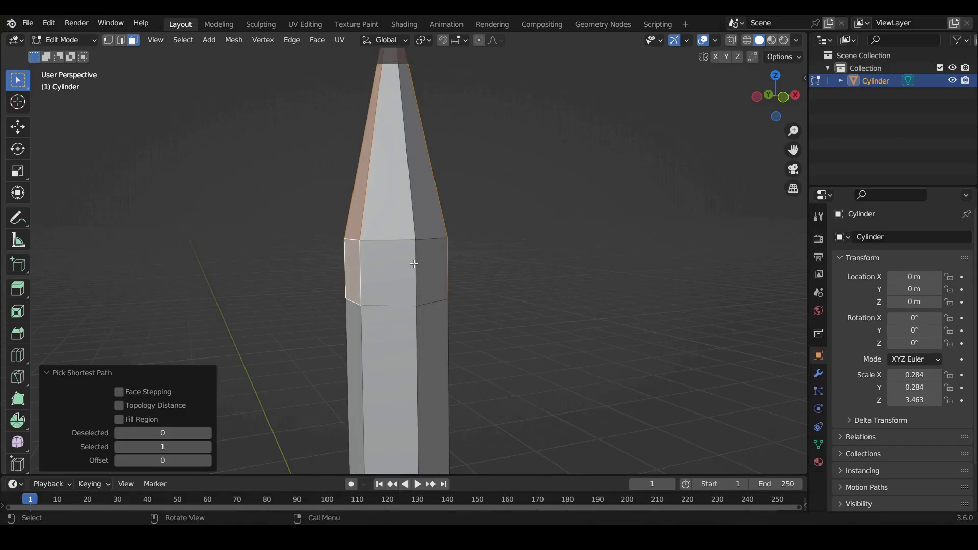
{"action": "key", "text": "ctrl+z"}
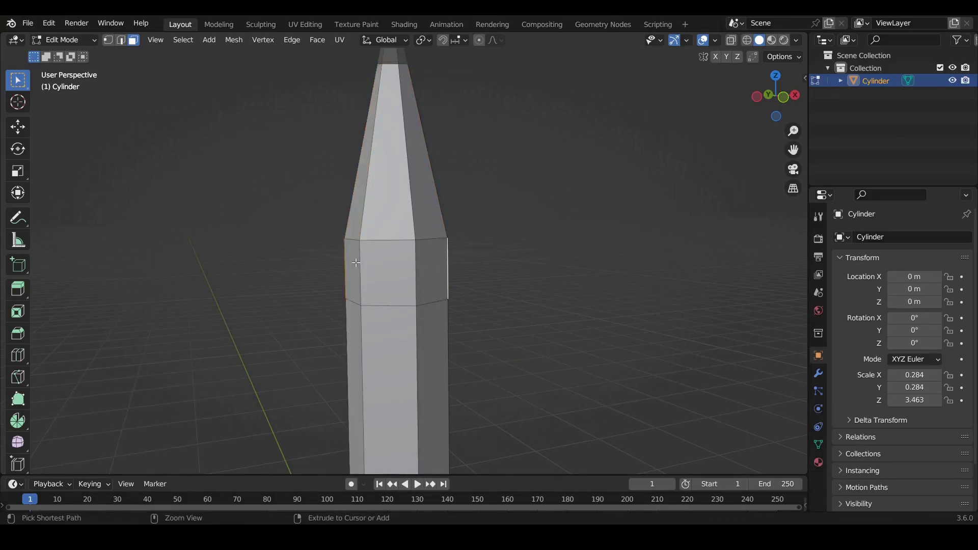
{"action": "left_click", "coordinate": [395, 267], "text": "ctrl"}
{"action": "mouse_move", "coordinate": [452, 264]}
{"action": "middle_mouse_down"}
{"action": "mouse_move", "coordinate": [384, 270]}
{"action": "mouse_move", "coordinate": [491, 276]}
{"action": "middle_mouse_up"}
{"action": "left_click", "coordinate": [384, 270], "text": "ctrl"}
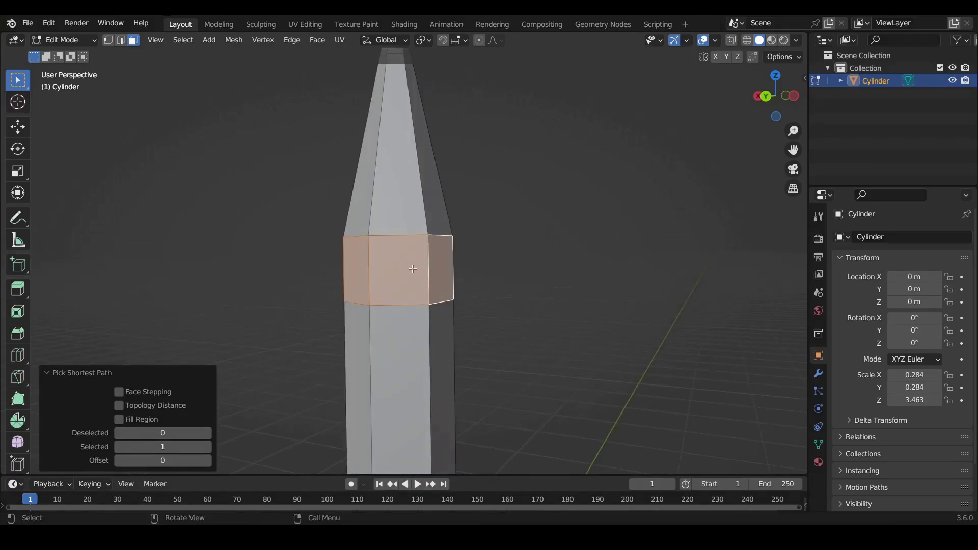
{"action": "right_click", "coordinate": [397, 251]}
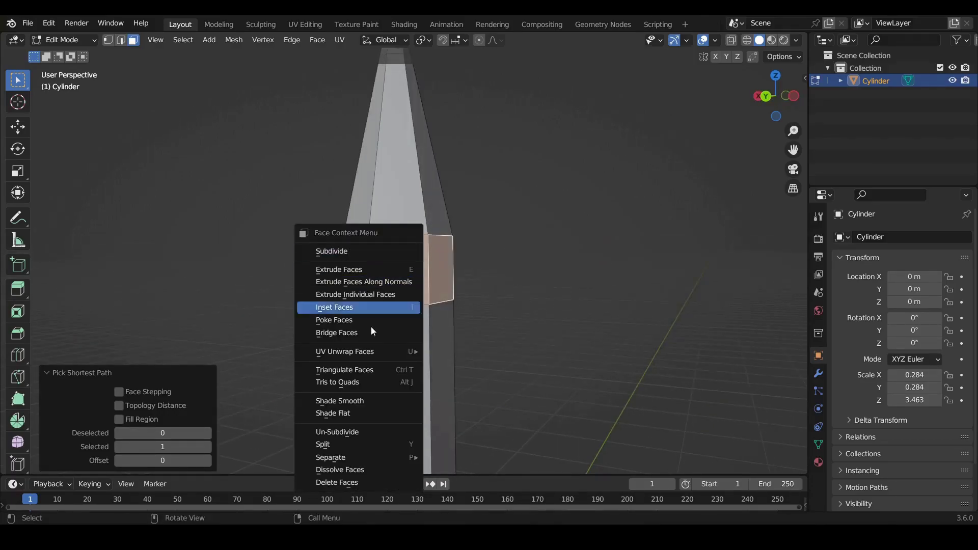
{"action": "left_click", "coordinate": [389, 370]}
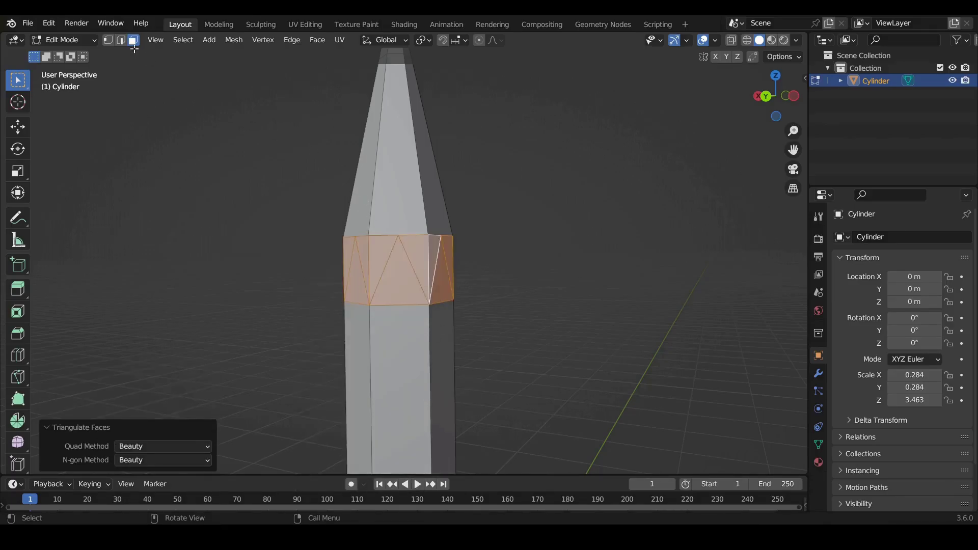
{"action": "left_click", "coordinate": [114, 40]}
Select alternate top vertices of the triangulated band and raise them along Z into zigzag points
{"action": "left_click", "coordinate": [439, 236]}
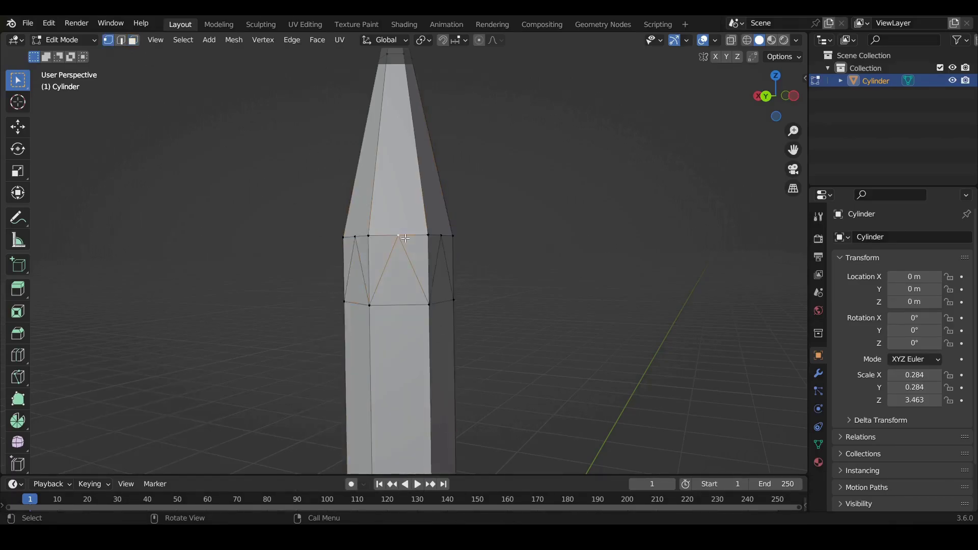
{"action": "middle_click_drag", "start_coordinate": [430, 265], "coordinate": [437, 292]}
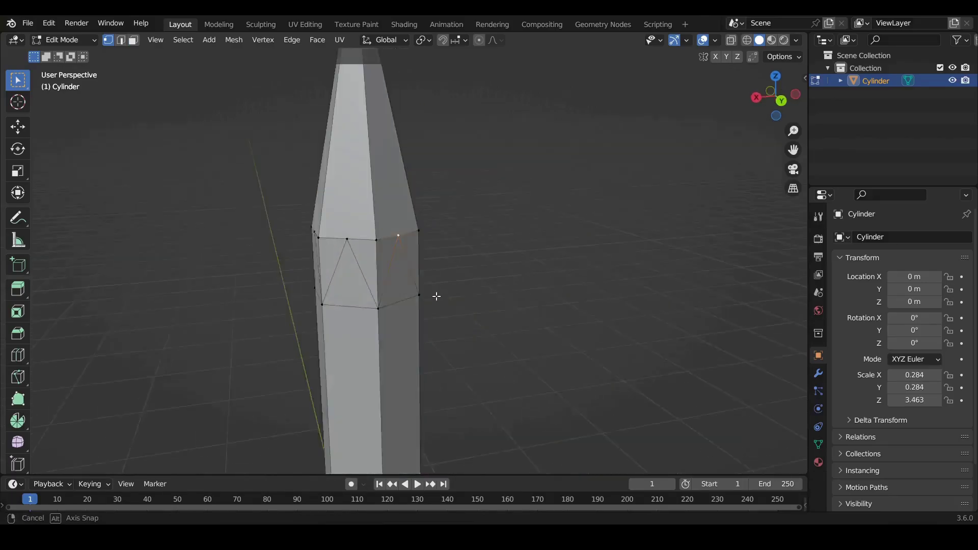
{"action": "mouse_move", "coordinate": [322, 247]}
{"action": "middle_mouse_down"}
{"action": "mouse_move", "coordinate": [428, 251]}
{"action": "mouse_move", "coordinate": [319, 251]}
{"action": "mouse_move", "coordinate": [463, 265]}
{"action": "mouse_move", "coordinate": [312, 263]}
{"action": "mouse_move", "coordinate": [305, 286]}
{"action": "mouse_move", "coordinate": [363, 328]}
{"action": "mouse_move", "coordinate": [398, 299]}
{"action": "middle_mouse_up"}
{"action": "left_click", "coordinate": [319, 250], "text": "shift"}
{"action": "left_click", "coordinate": [313, 263], "text": "shift"}
{"action": "left_click", "coordinate": [305, 286], "text": "shift"}
{"action": "key", "text": "g"}
{"action": "key", "text": "ctrl+z"}
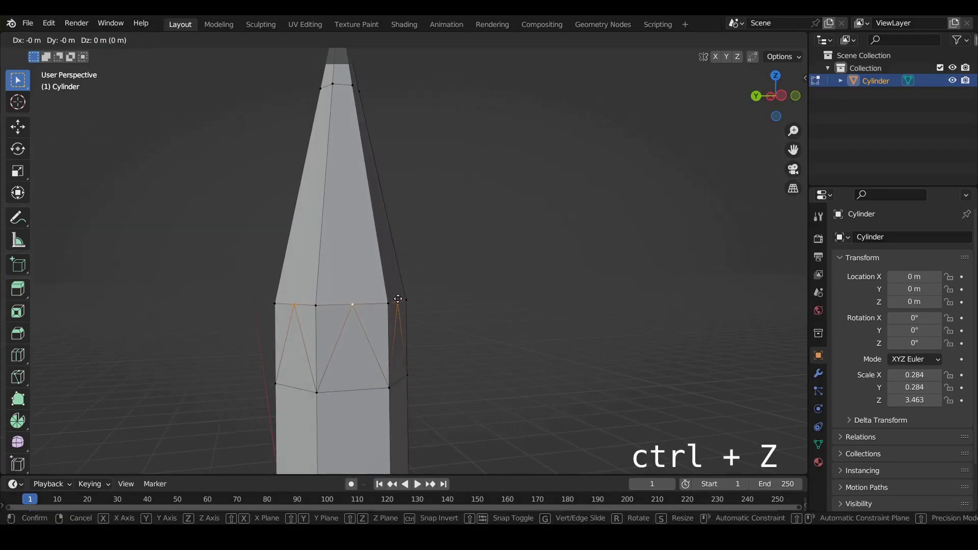
{"action": "key", "text": "z"}
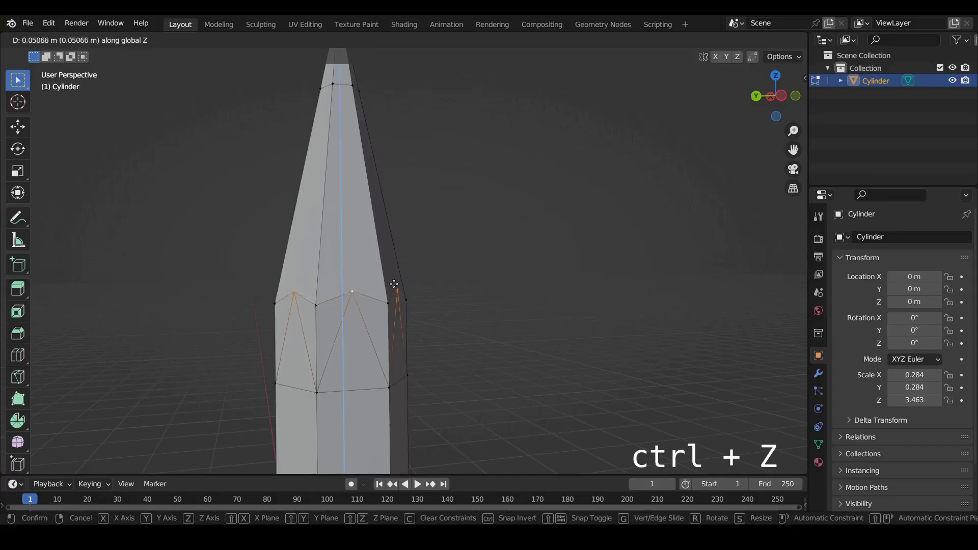
{"action": "left_click", "coordinate": [391, 270]}
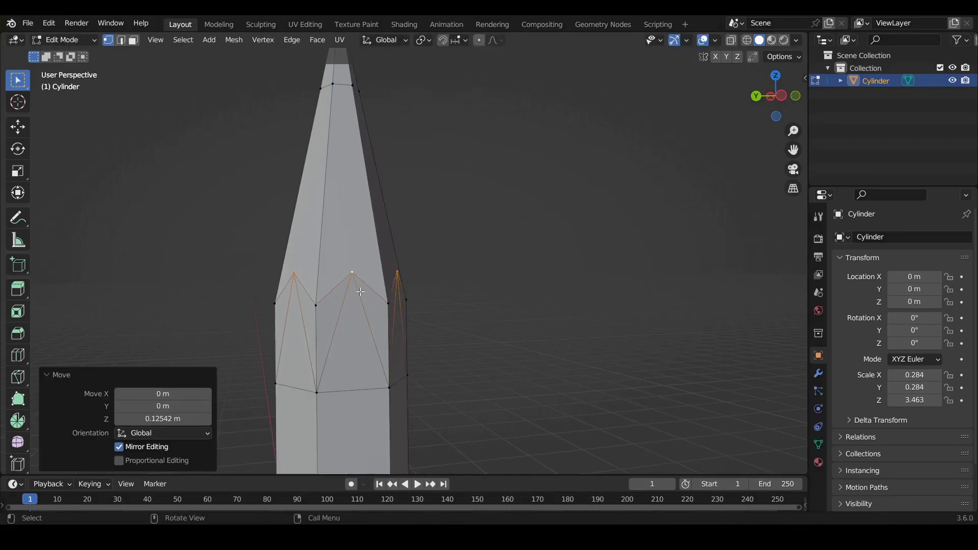
Return the pencil to Object Mode
{"action": "scroll", "coordinate": [370, 307], "scroll_direction": "down", "scroll_amount": 5}
{"action": "left_click", "coordinate": [64, 40]}
{"action": "left_click", "coordinate": [80, 54]}
{"action": "mouse_move", "coordinate": [328, 270]}
{"action": "middle_mouse_down"}
{"action": "mouse_move", "coordinate": [310, 267]}
{"action": "mouse_move", "coordinate": [335, 321]}
{"action": "middle_mouse_up"}
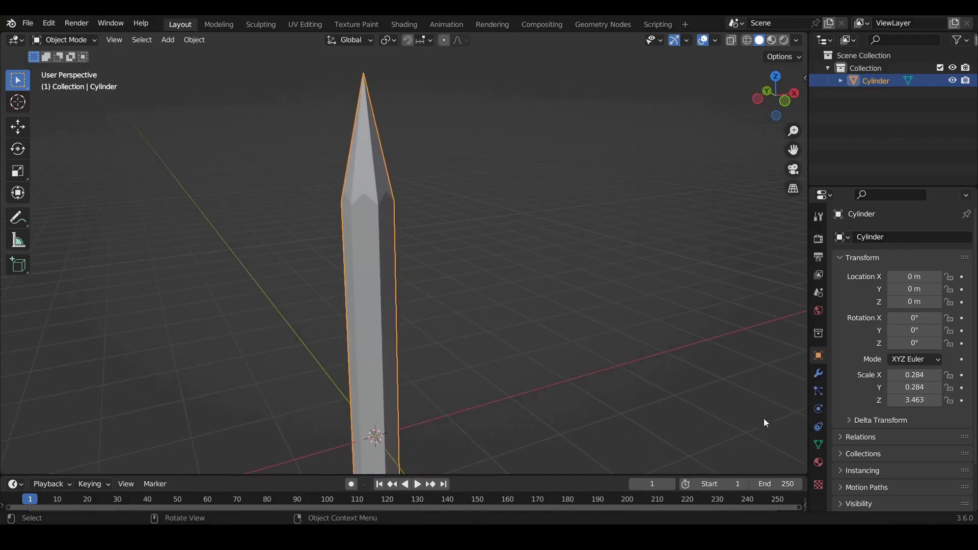
Add a new material slot and material named 'green' to the pencil
{"action": "left_click", "coordinate": [817, 462]}
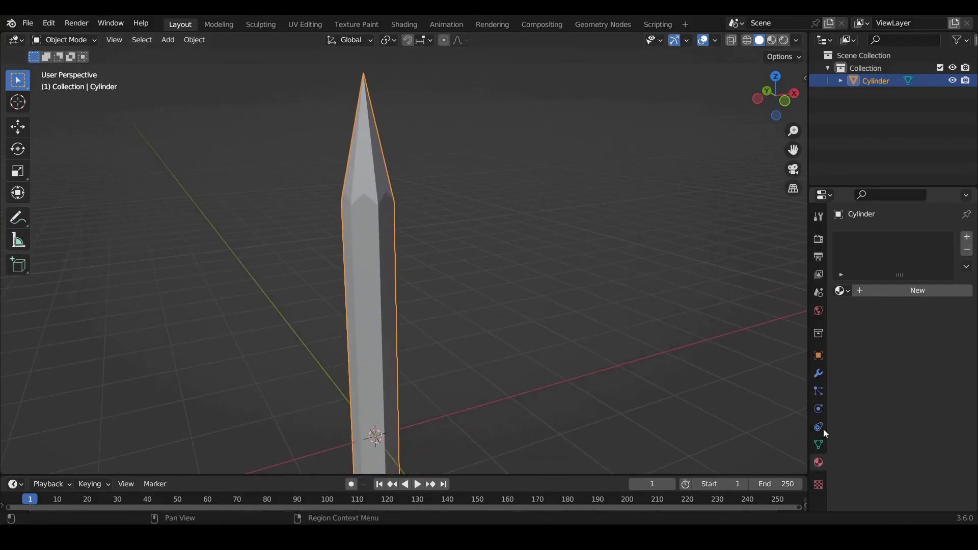
{"action": "left_click", "coordinate": [967, 238]}
{"action": "left_click", "coordinate": [888, 291]}
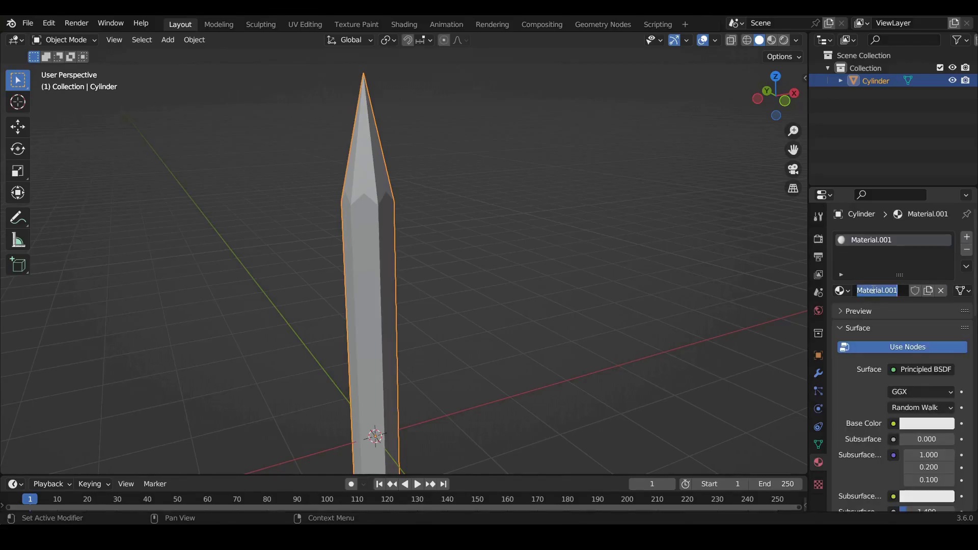
{"action": "type", "text": "green"}
{"action": "key", "text": "Return"}
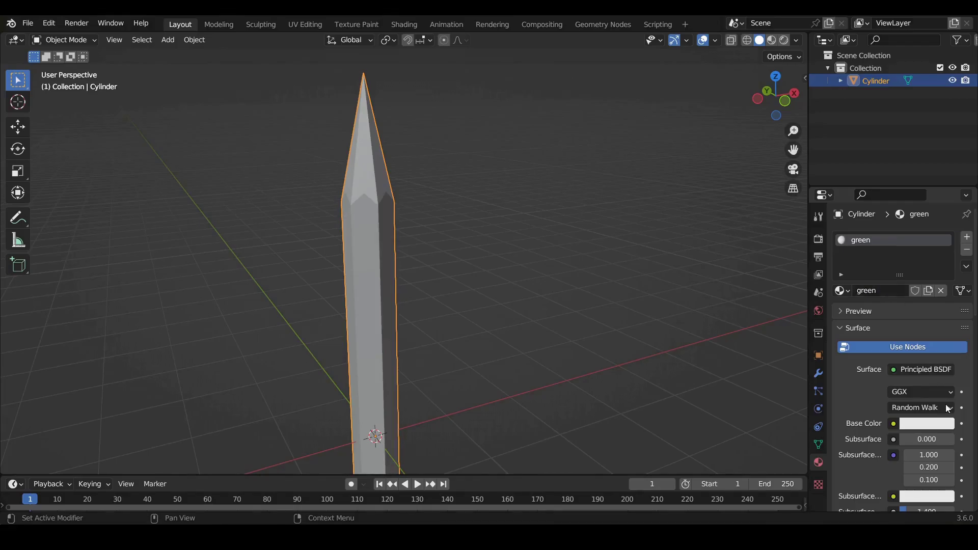
Set the green material's base colour to a green hue
{"action": "left_click", "coordinate": [939, 428]}
{"action": "left_click", "coordinate": [852, 268]}
{"action": "left_click_drag", "start_coordinate": [945, 253], "coordinate": [945, 267]}
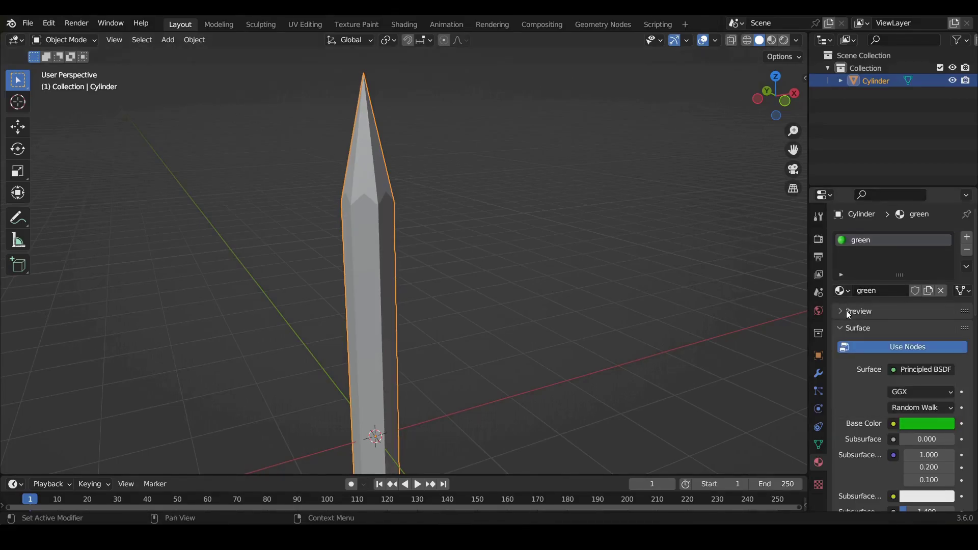
Switch the viewport to Material Preview and add a second material named 'wood'
{"action": "left_click", "coordinate": [771, 41]}
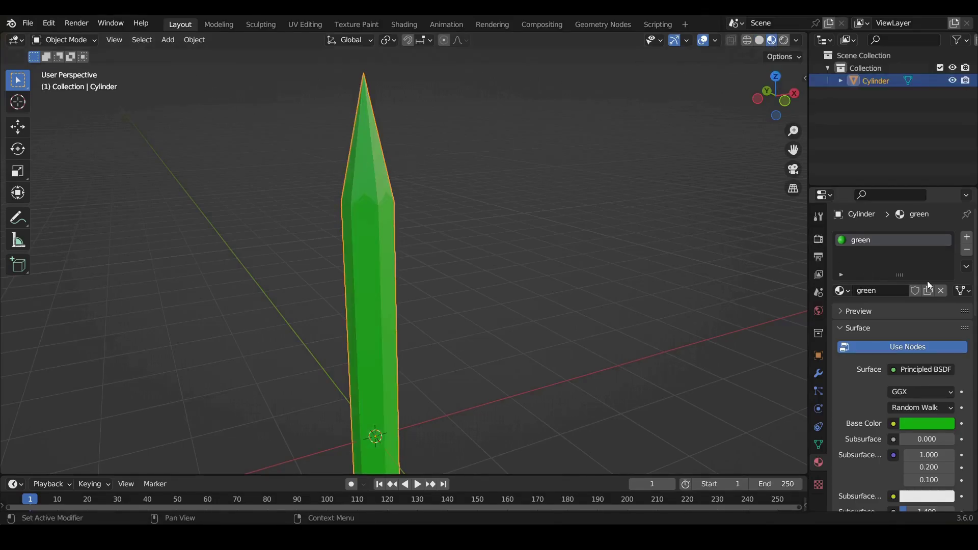
{"action": "left_click", "coordinate": [967, 238]}
{"action": "left_click", "coordinate": [869, 316]}
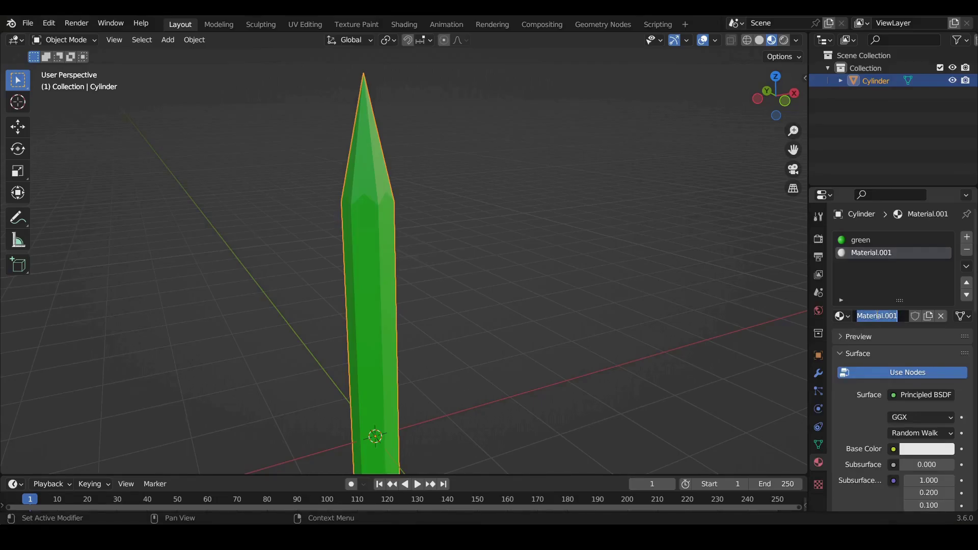
{"action": "type", "text": "wood"}
{"action": "key", "text": "Return"}
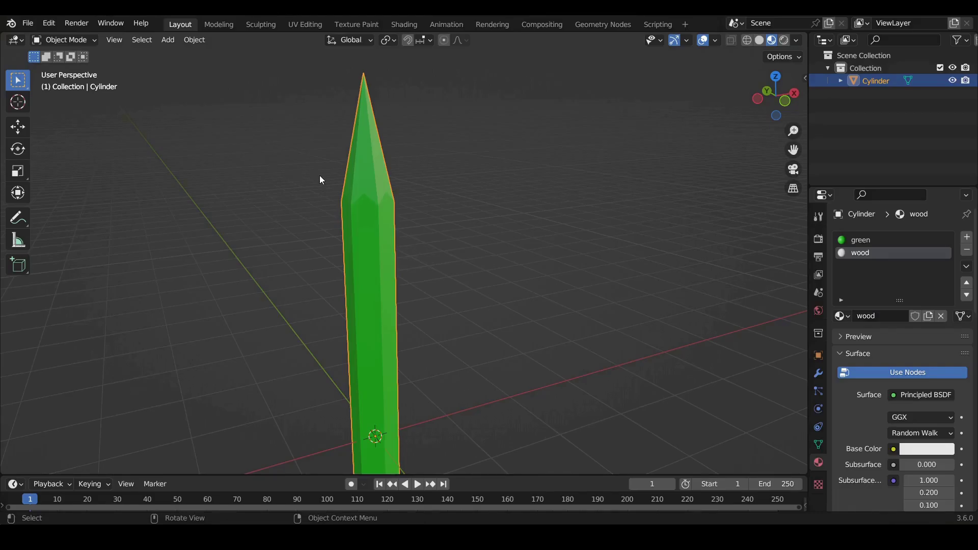
In Edit Mode, select all faces of the sharpened tip
{"action": "key", "text": "Tab"}
{"action": "left_click", "coordinate": [133, 40]}
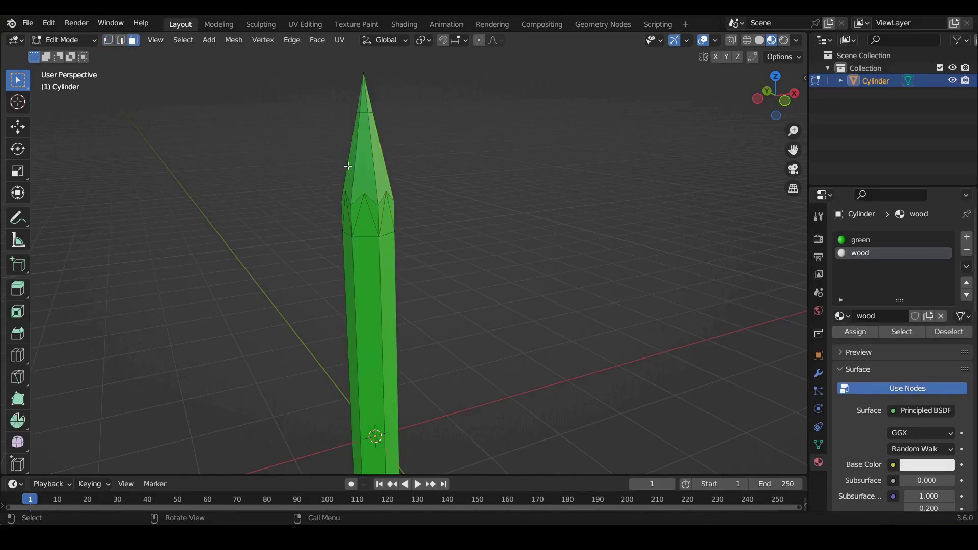
{"action": "left_click", "coordinate": [384, 167], "text": "shift"}
{"action": "mouse_move", "coordinate": [351, 170]}
{"action": "middle_mouse_down"}
{"action": "mouse_move", "coordinate": [557, 186]}
{"action": "mouse_move", "coordinate": [805, 263]}
{"action": "middle_mouse_up"}
{"action": "left_click", "coordinate": [352, 176], "text": "ctrl"}
Assign the wood material to the tip faces and set its base colour to pale salmon
{"action": "left_click", "coordinate": [859, 253]}
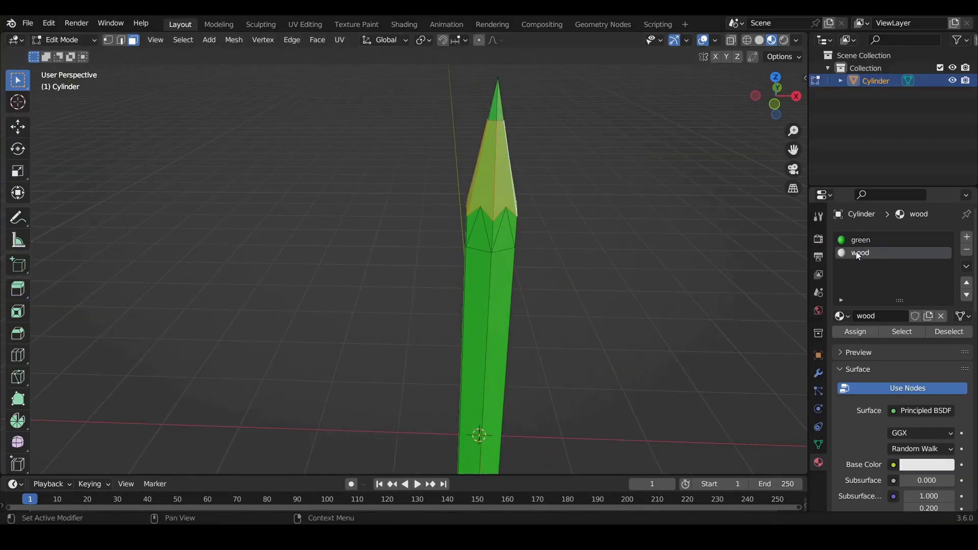
{"action": "left_click", "coordinate": [859, 332]}
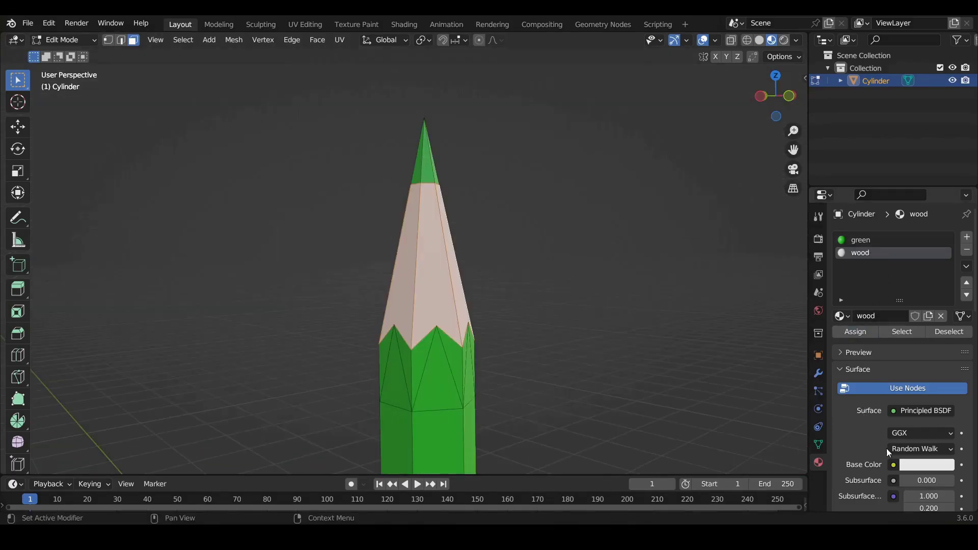
{"action": "left_click", "coordinate": [917, 464]}
{"action": "left_click", "coordinate": [878, 343]}
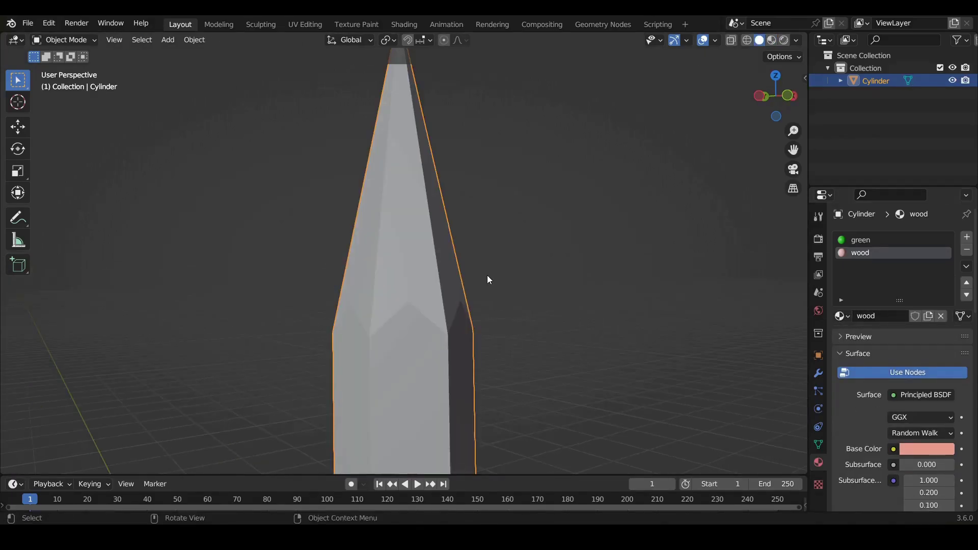
In Edit Mode, select the zigzag edges where the wooden tip meets the painted body and mark them as a seam
{"action": "key", "text": "Tab"}
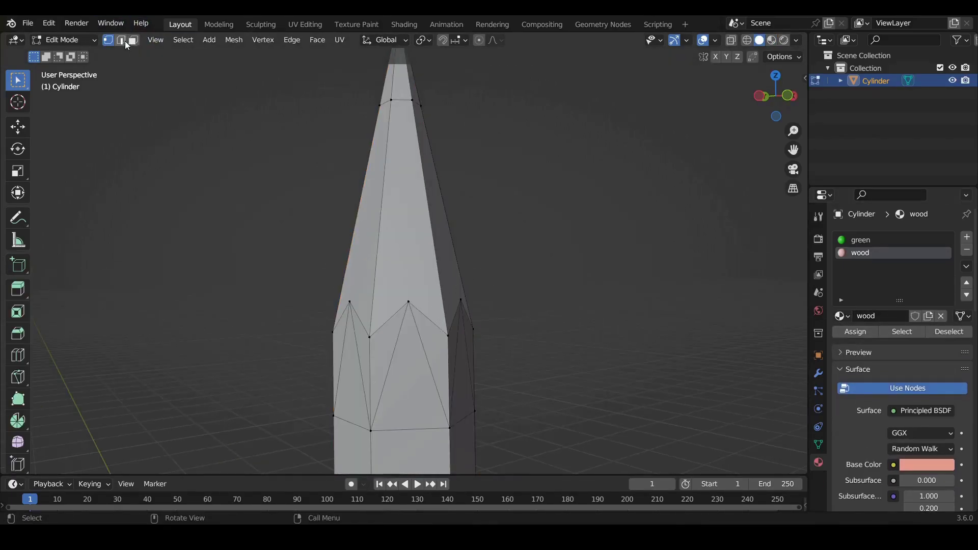
{"action": "left_click", "coordinate": [120, 40]}
{"action": "left_click", "coordinate": [431, 321]}
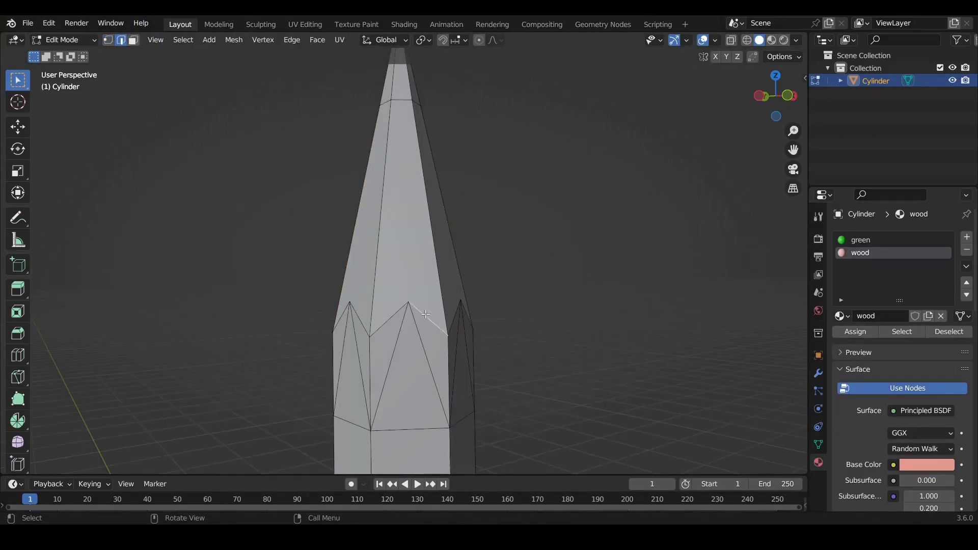
{"action": "left_click", "coordinate": [356, 315], "text": "ctrl"}
{"action": "mouse_move", "coordinate": [356, 315]}
{"action": "middle_mouse_down"}
{"action": "mouse_move", "coordinate": [312, 322]}
{"action": "mouse_move", "coordinate": [389, 334]}
{"action": "middle_mouse_up"}
{"action": "left_click", "coordinate": [312, 321], "text": "ctrl"}
{"action": "left_click", "coordinate": [389, 335], "text": "ctrl"}
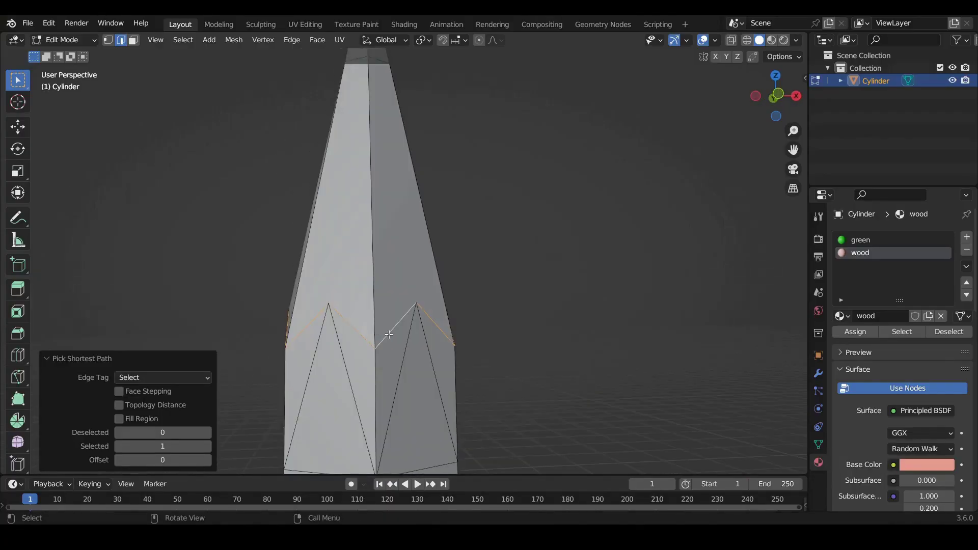
{"action": "right_click", "coordinate": [389, 334]}
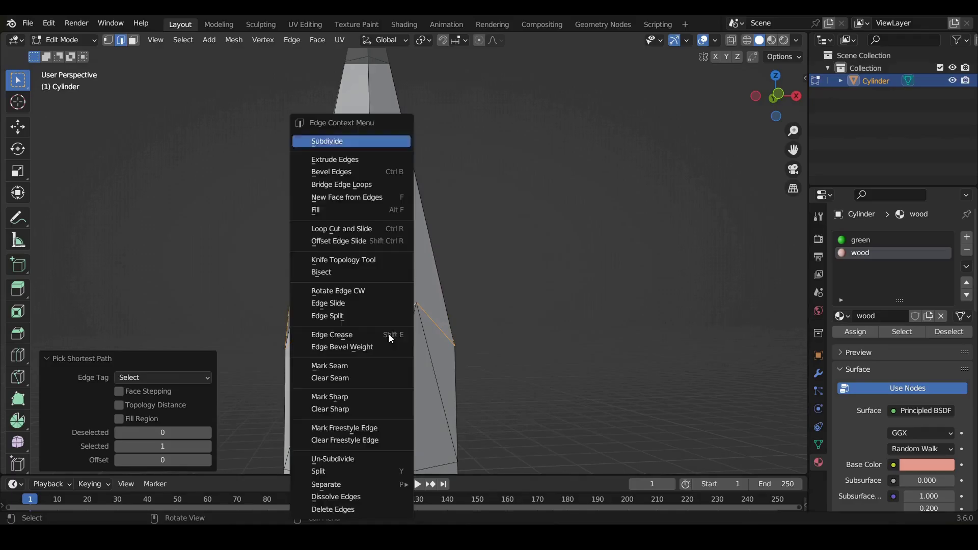
{"action": "left_click", "coordinate": [352, 366]}
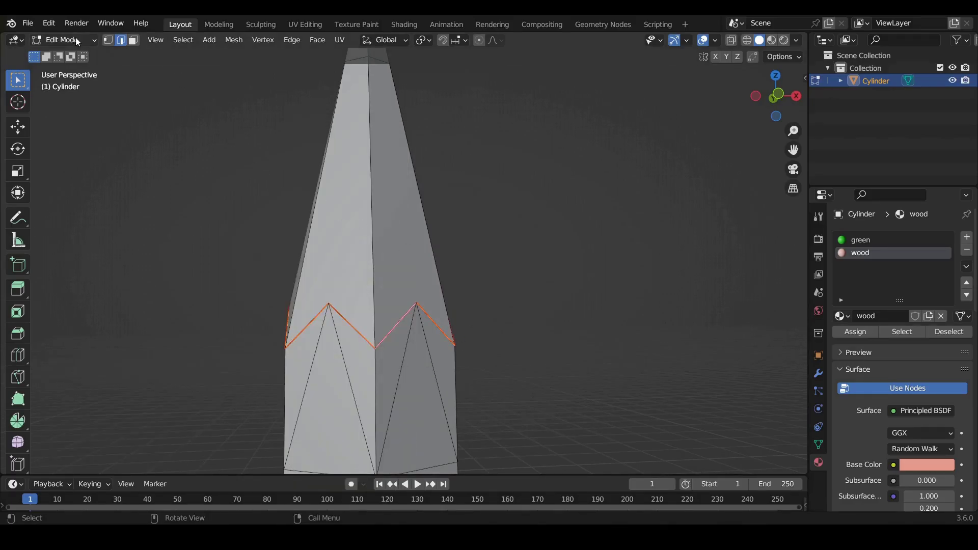
Return to Object Mode and apply Shade Auto Smooth to the pencil
{"action": "left_click", "coordinate": [77, 43]}
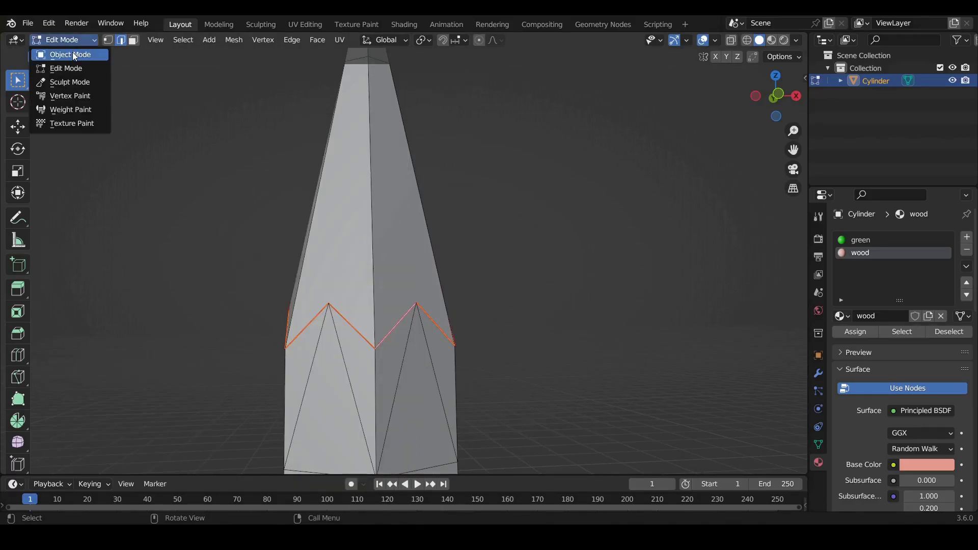
{"action": "right_click", "coordinate": [383, 196]}
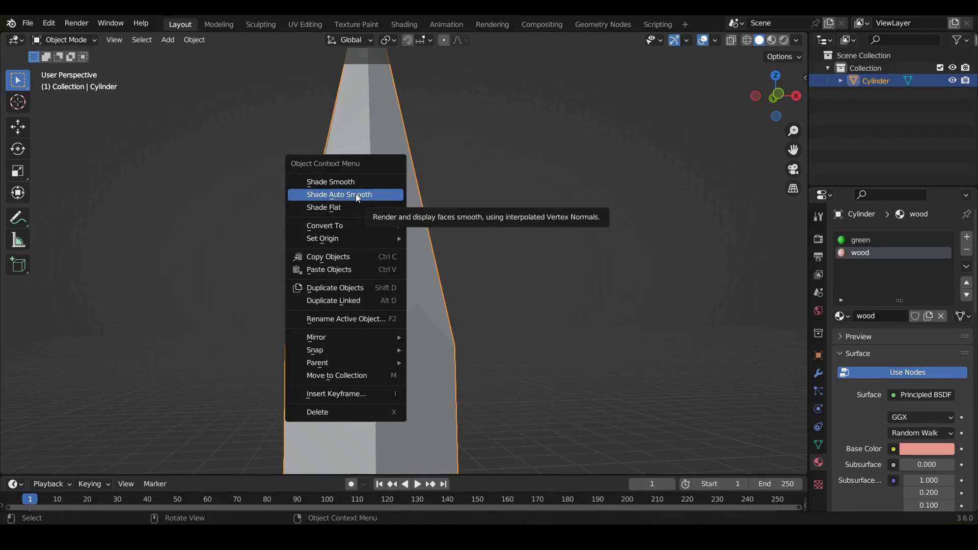
{"action": "left_click", "coordinate": [356, 194]}
Show the pencil in Material Preview with its green body and peach wood tip, framing the whole pencil
{"action": "scroll", "coordinate": [405, 241], "scroll_direction": "down", "scroll_amount": 2}
{"action": "scroll", "coordinate": [423, 239], "scroll_direction": "down", "scroll_amount": 2}
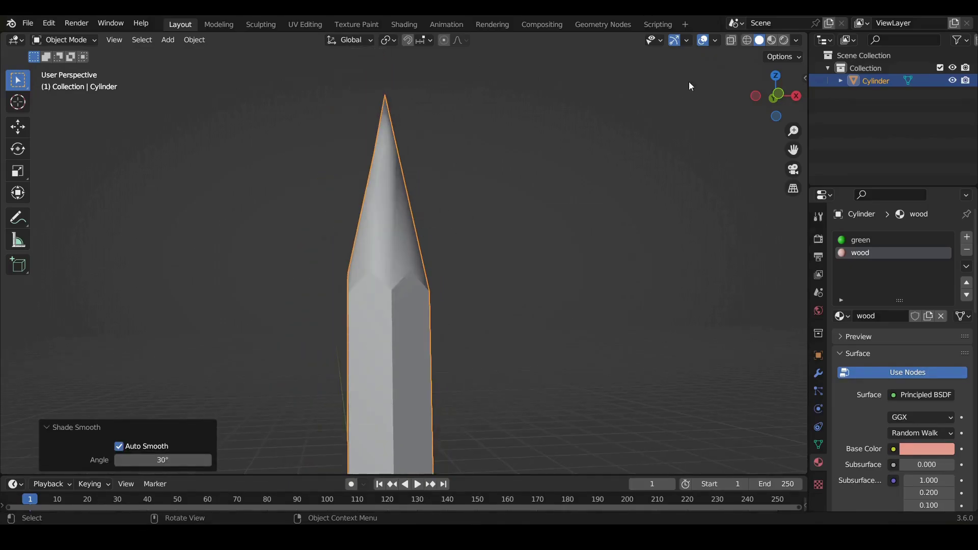
{"action": "left_click", "coordinate": [771, 40]}
{"action": "scroll", "coordinate": [383, 278], "scroll_direction": "down", "scroll_amount": 2}
{"action": "scroll", "coordinate": [373, 331], "scroll_direction": "down", "scroll_amount": 2}
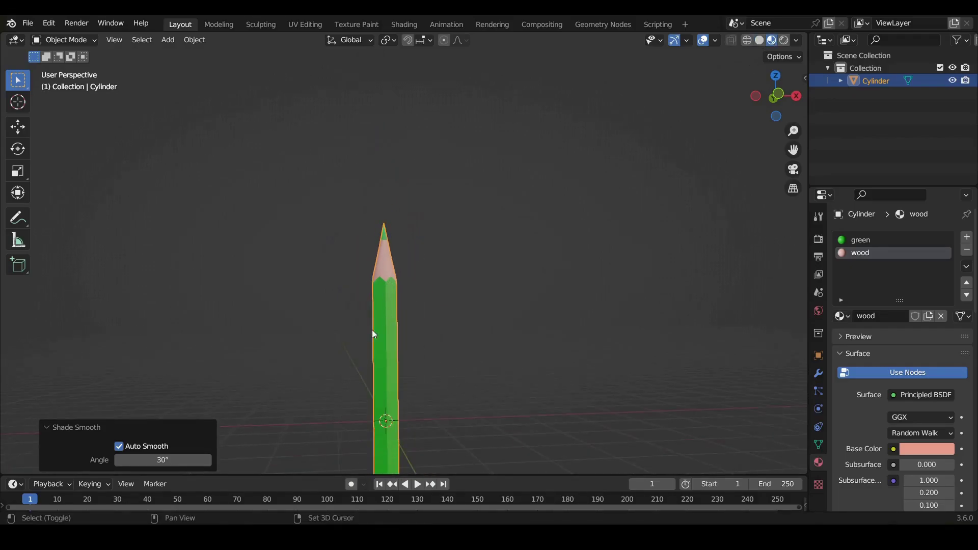
{"action": "scroll", "coordinate": [374, 333], "scroll_direction": "down", "scroll_amount": 1}
{"action": "scroll", "coordinate": [399, 272], "scroll_direction": "down", "scroll_amount": 2}
{"action": "middle_click_drag", "start_coordinate": [398, 272], "coordinate": [322, 354]}
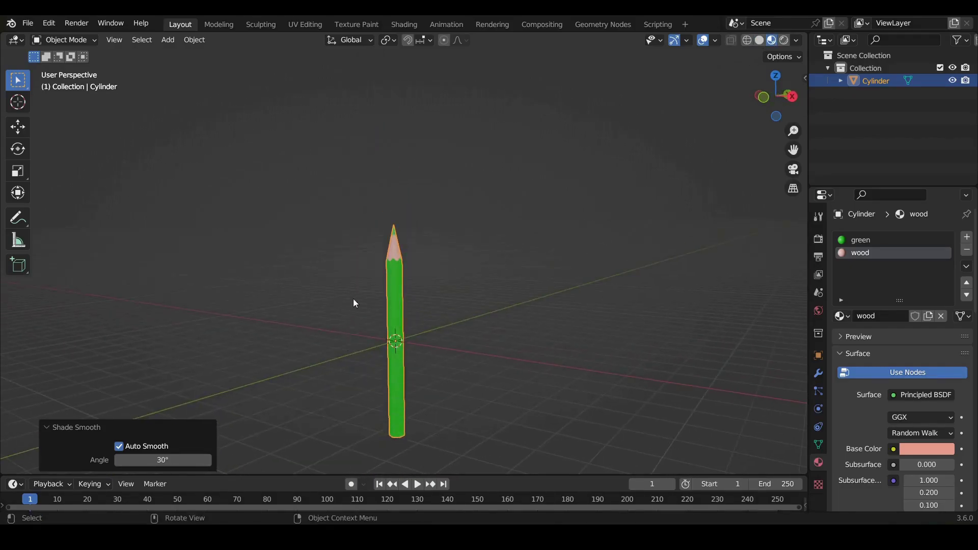